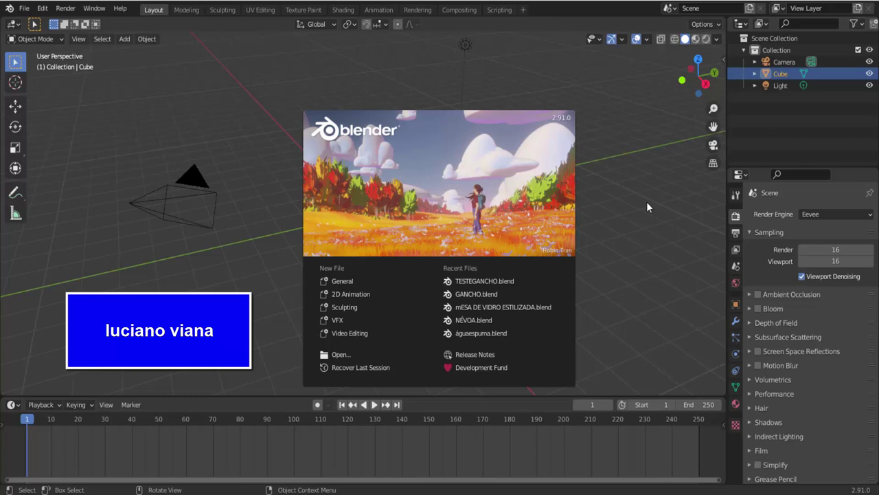
Dismiss the splash, hide the camera and light, and select the default cube.
click(636, 182)
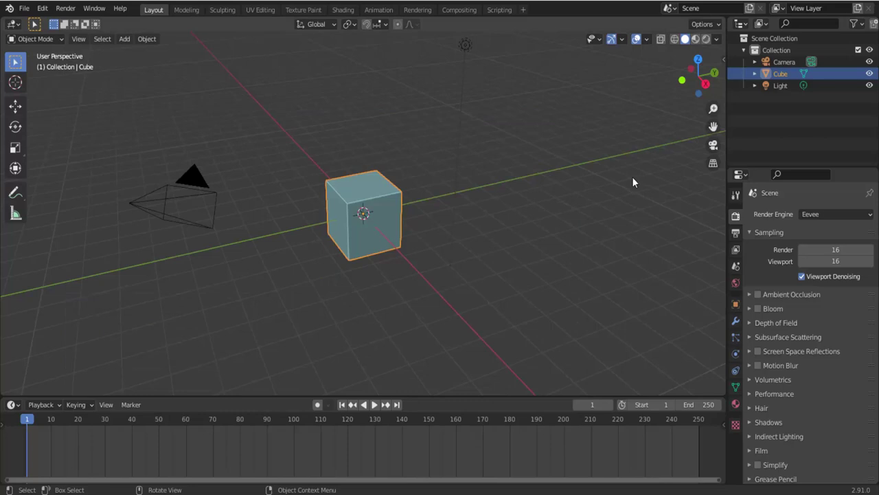
click(200, 174)
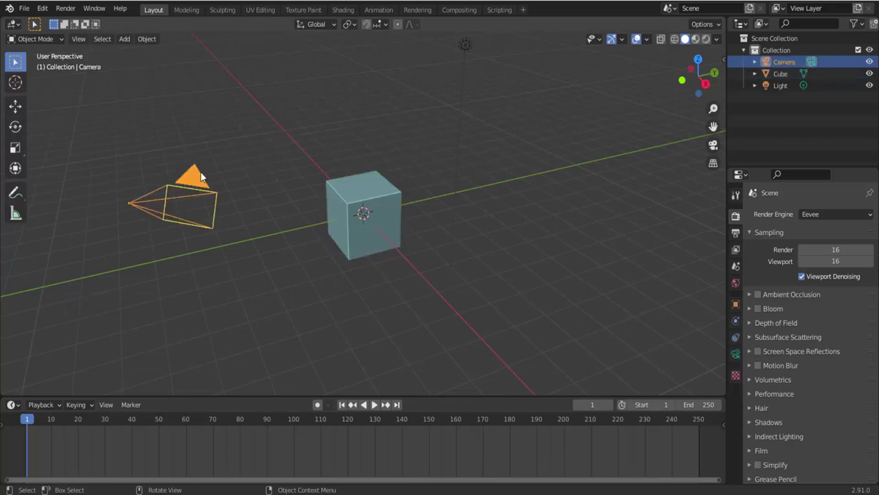
shift+click(459, 42)
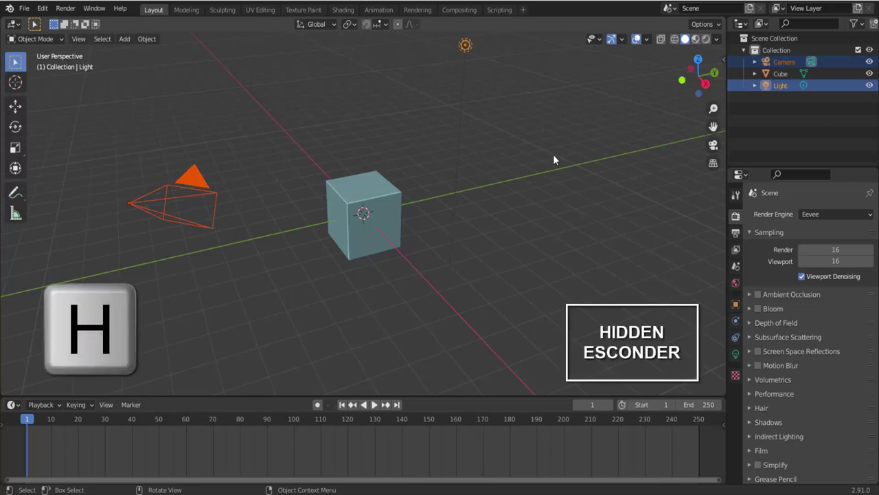
key(h)
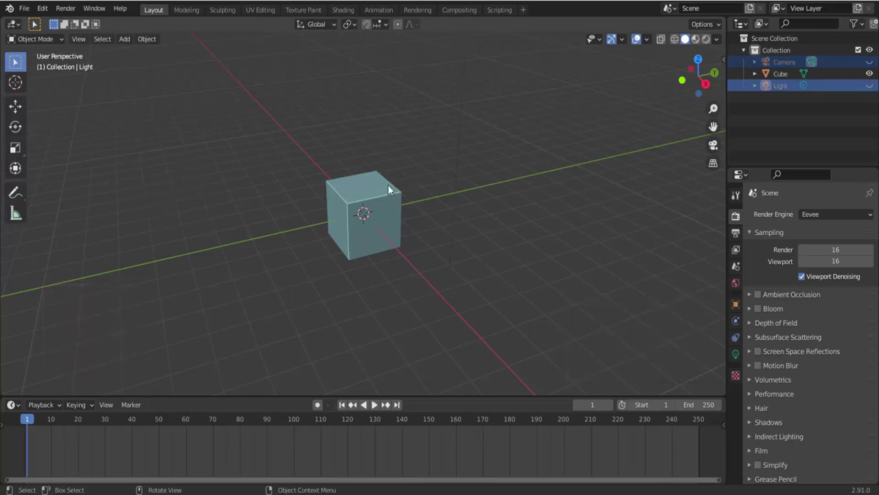
click(360, 192)
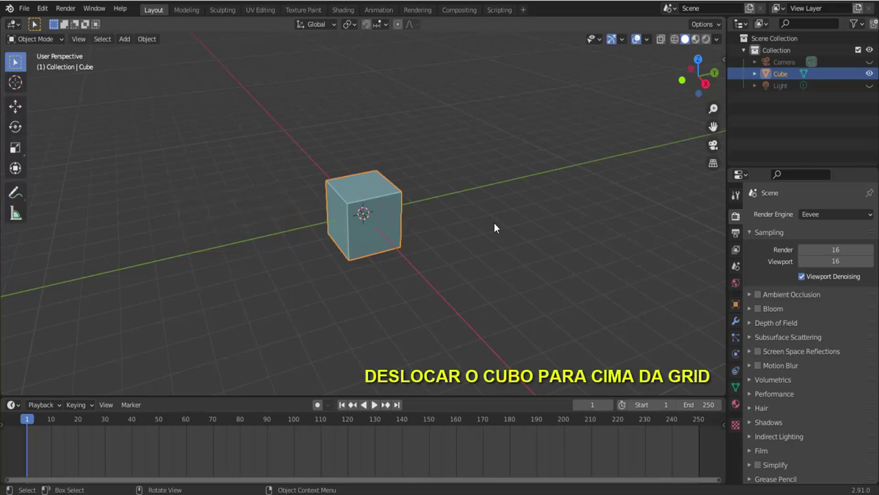
Lift the cube 1 m onto the grid, then slide it several metres along Y.
text(gz1)
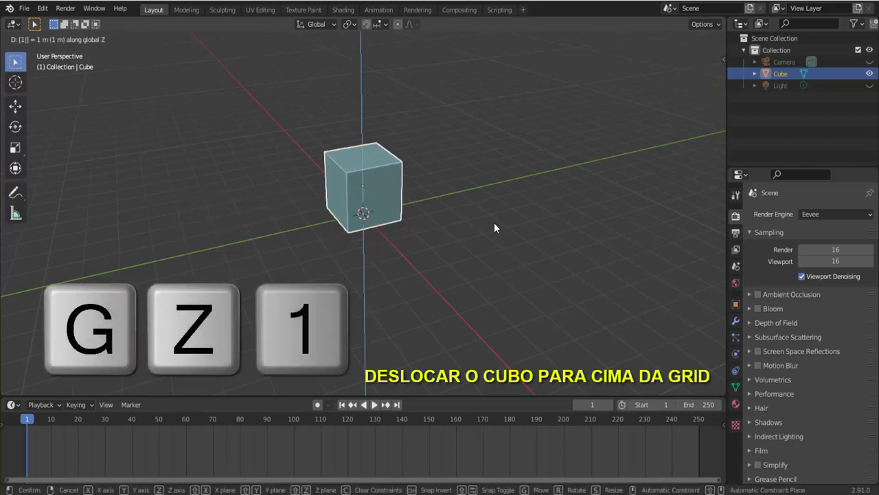
key(Return)
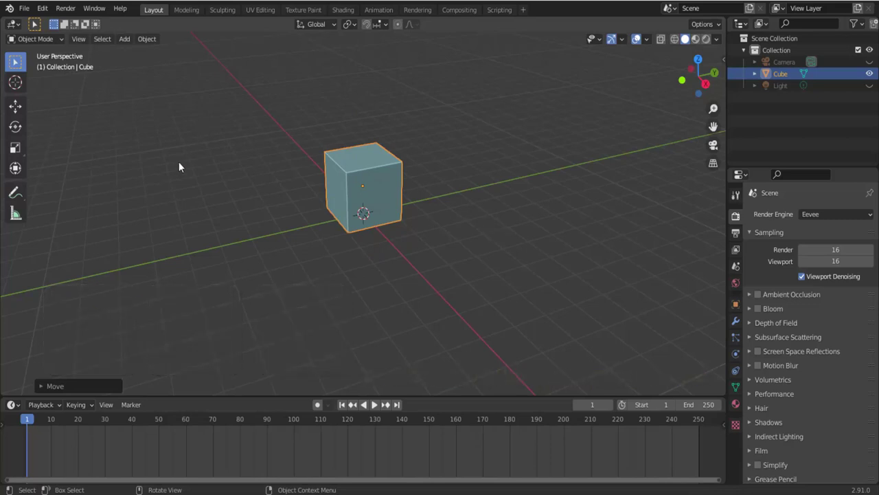
click(15, 106)
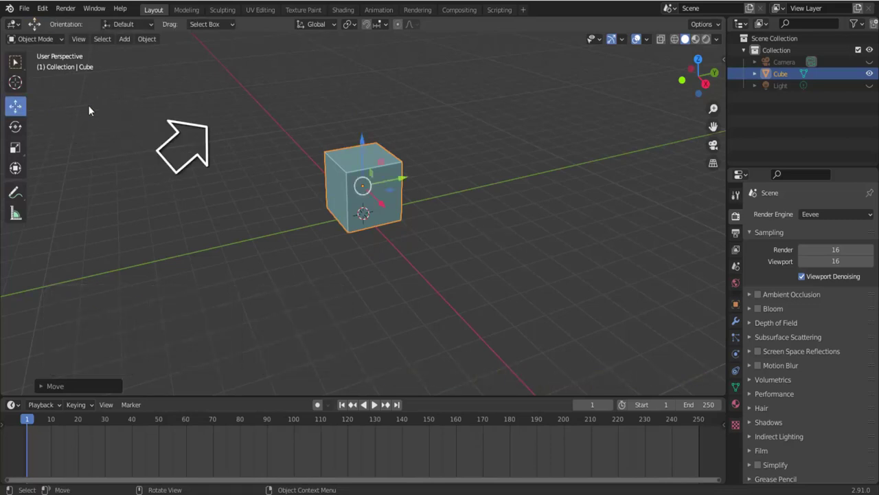
drag(405, 180, 262, 181)
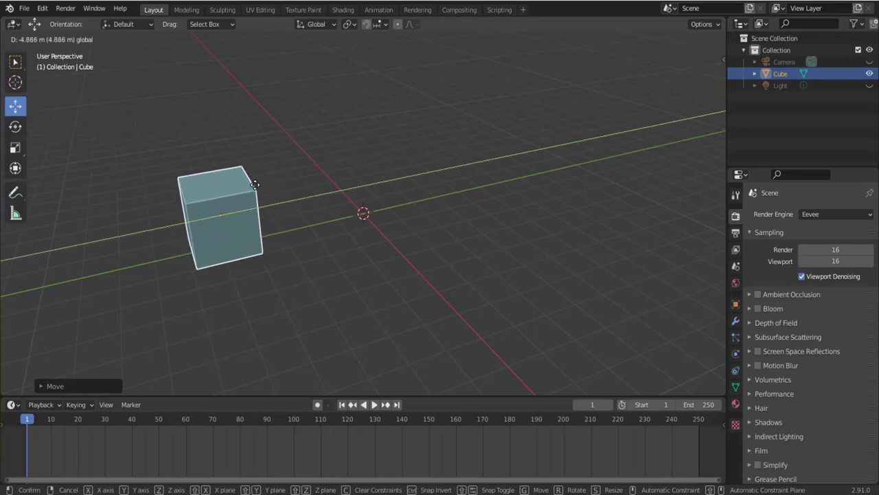
drag(263, 180, 255, 185)
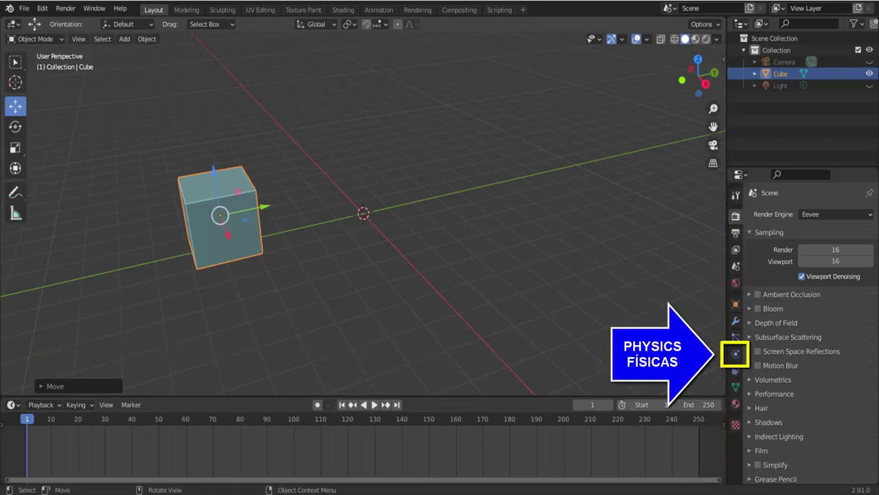
Add rigid body physics to the cube with a Box collision shape.
click(736, 355)
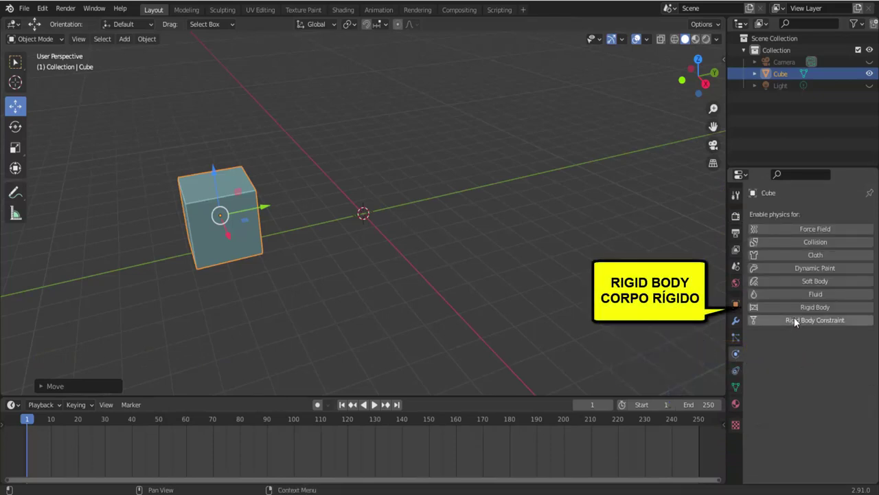
click(820, 308)
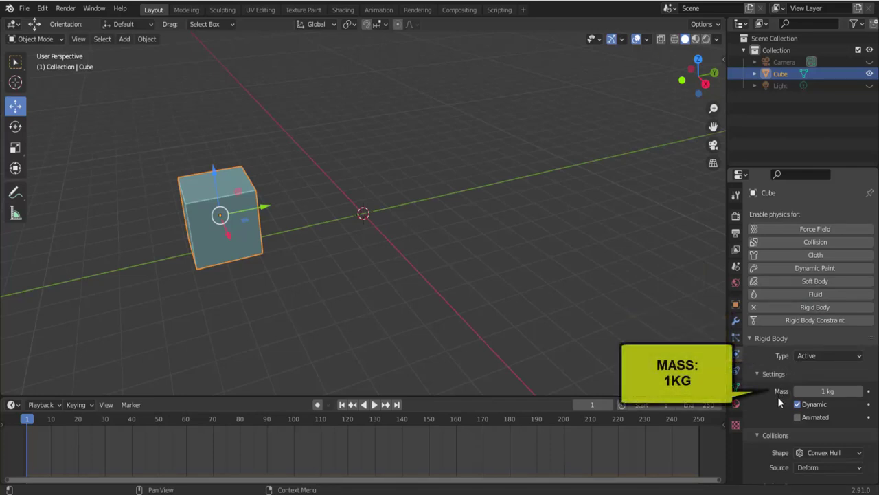
scroll(773, 399, down, 2)
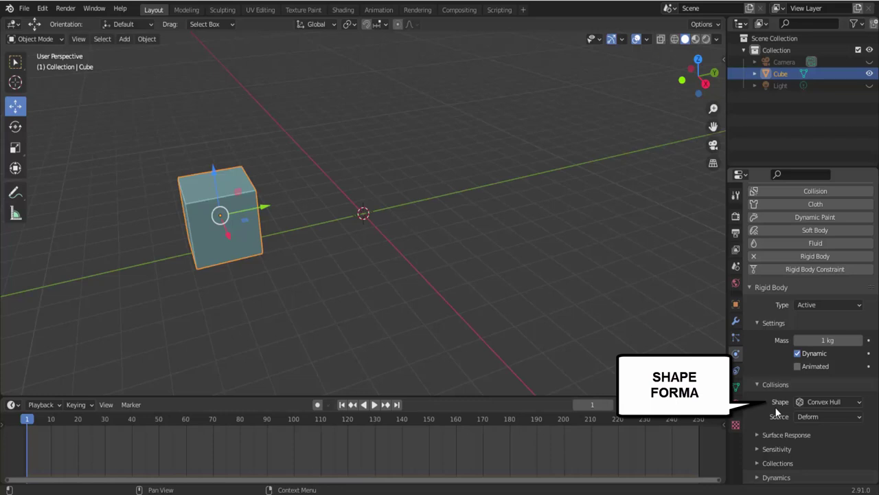
click(830, 401)
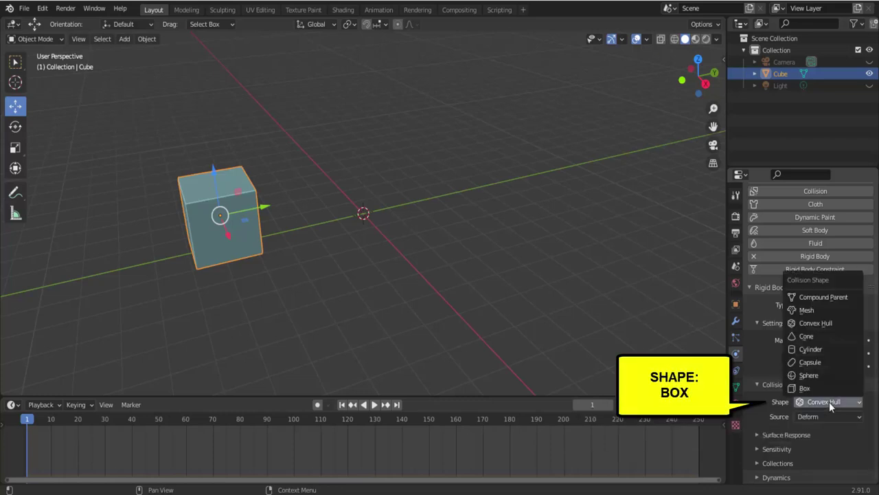
click(810, 389)
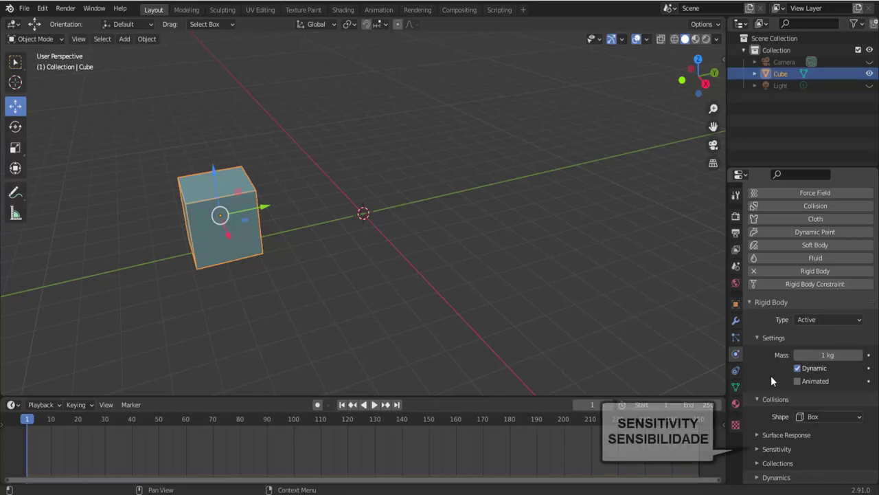
Enable a custom collision margin in Sensitivity and set it to 0 m.
click(756, 448)
scroll(755, 447, down, 1)
click(798, 432)
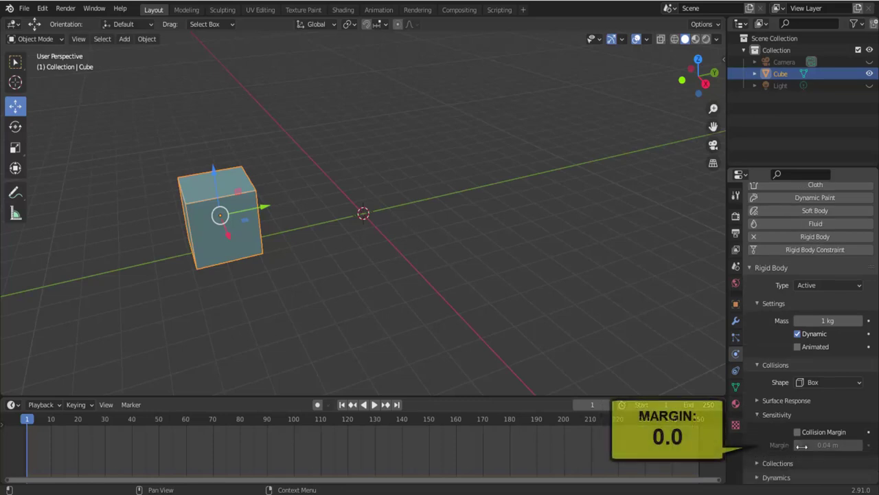
drag(828, 445, 807, 445)
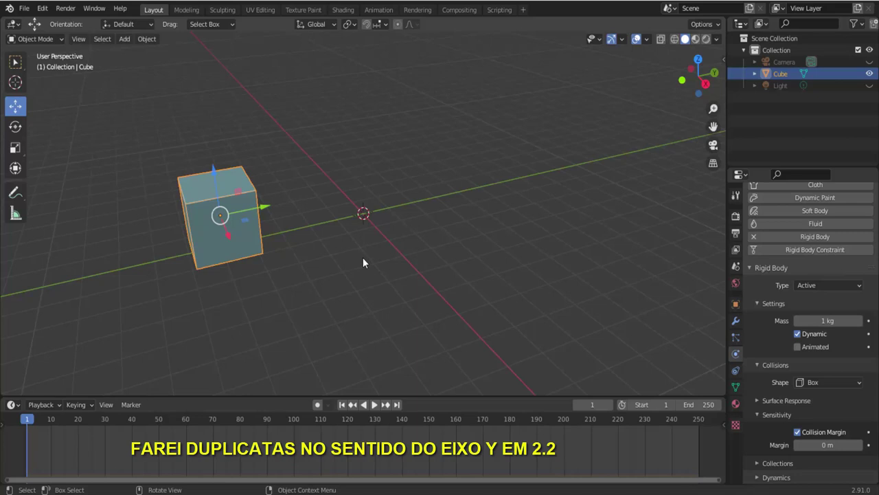
Duplicate the cube 2.2 m along Y and repeat the duplicate twice more.
key(shift+d)
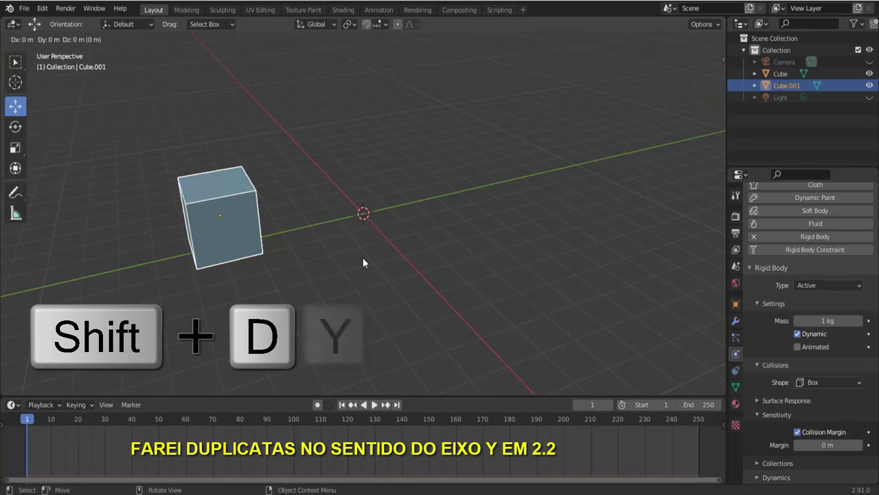
key(y)
key(2)
key(period)
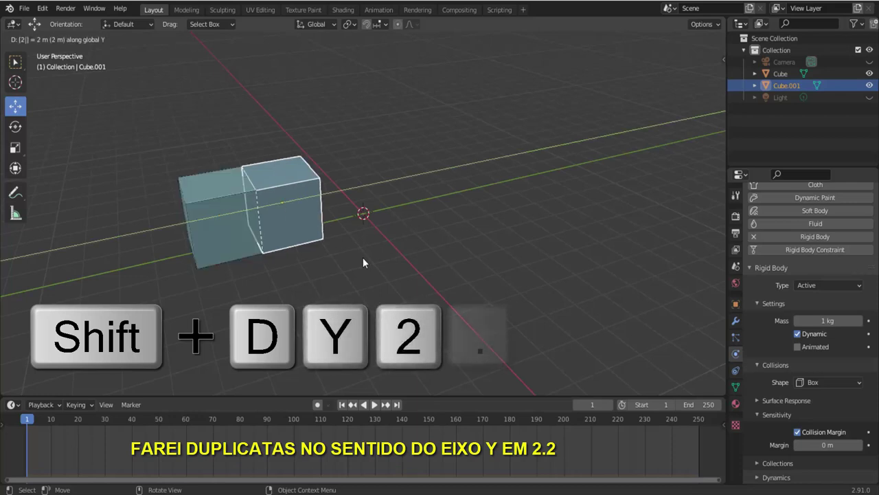
key(2)
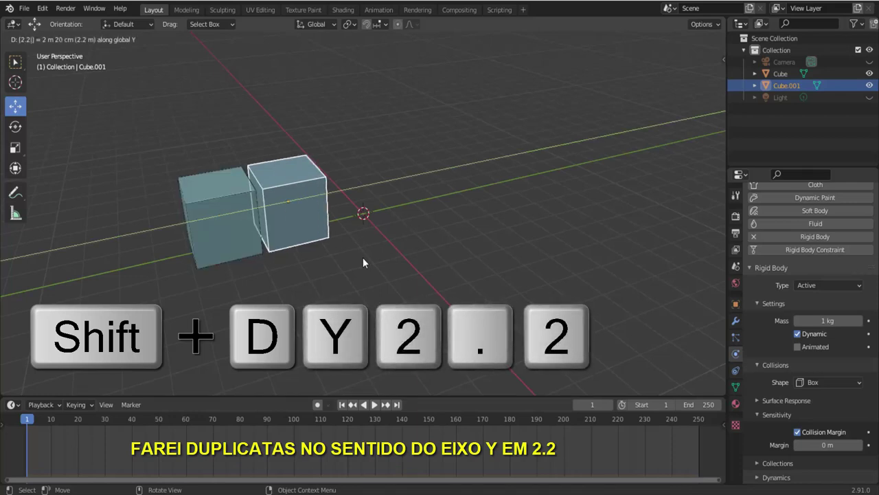
key(Return)
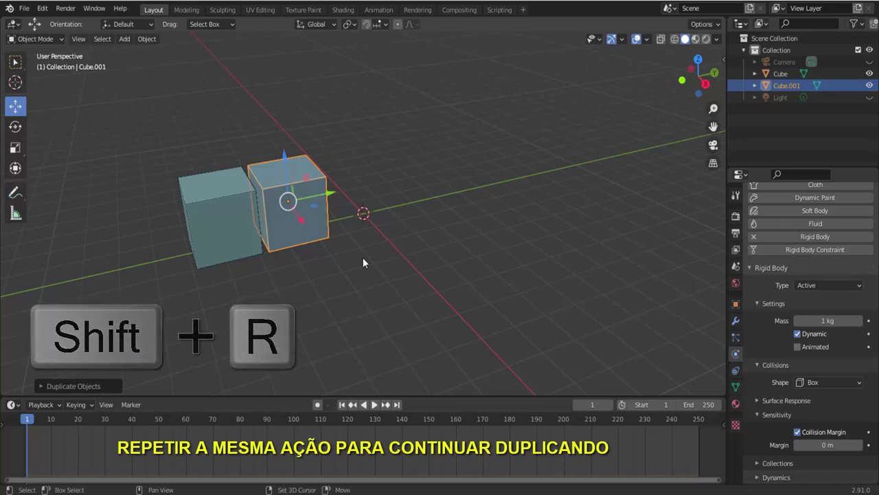
key(shift+r)
key(shift+r)
key(shift+r)
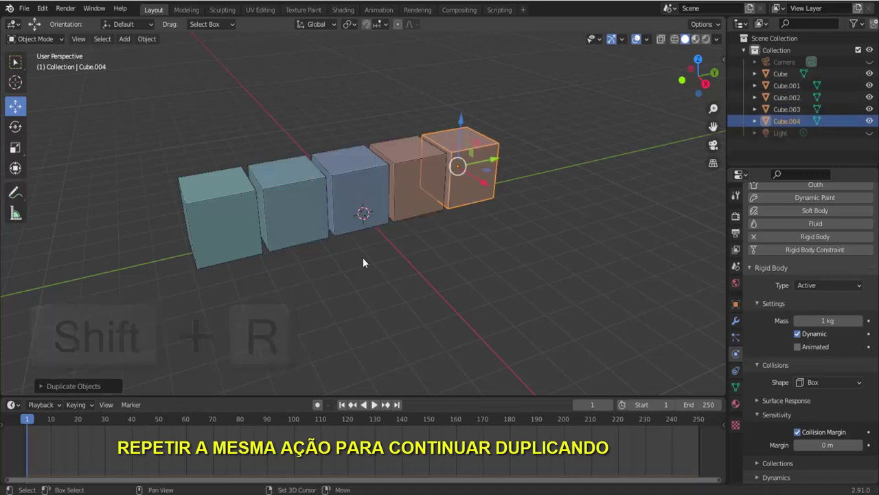
key(shift+r)
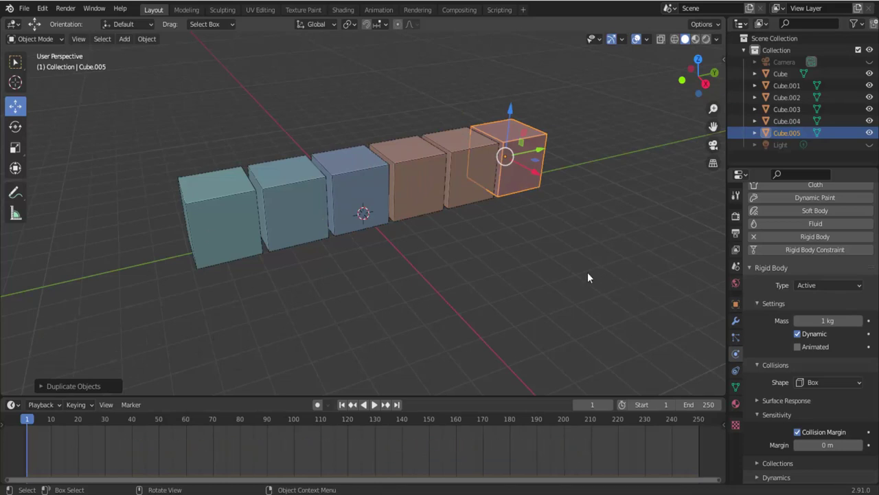
Box-select the row of six cubes and move it back along X.
click(257, 120)
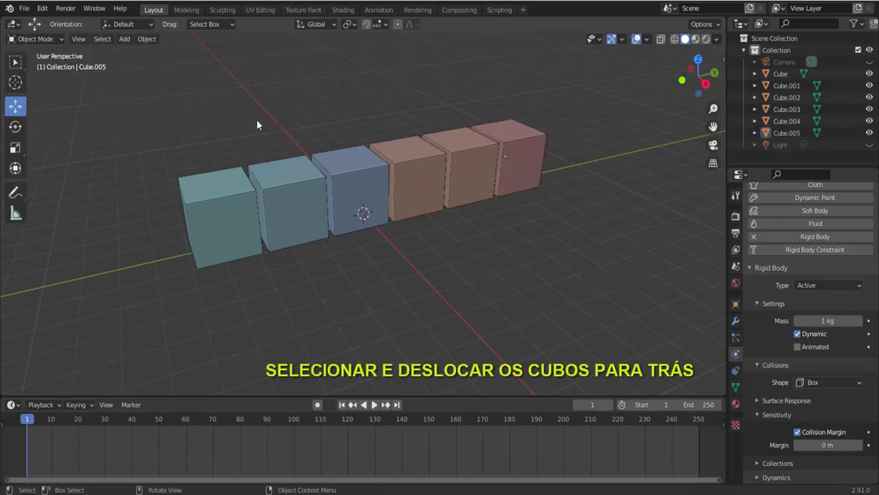
key(b)
mouse_move(153, 98)
mouse_down()
mouse_move(502, 264)
mouse_move(608, 263)
mouse_up()
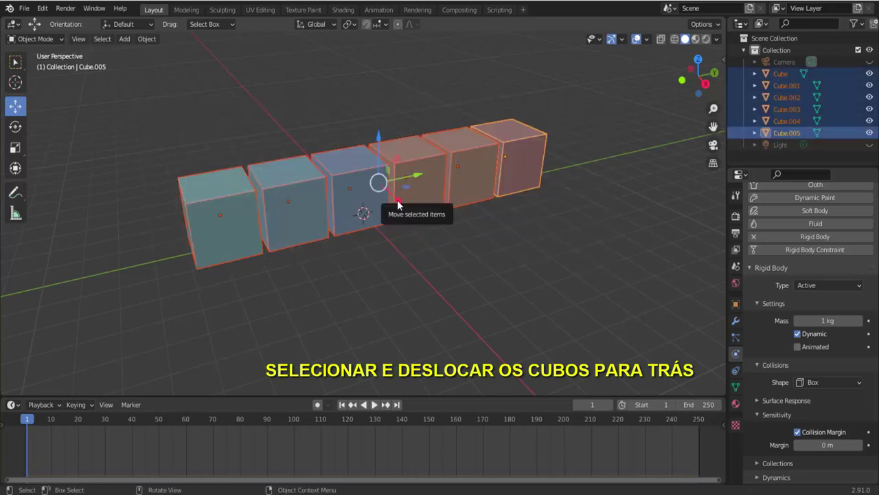
drag(398, 204, 321, 132)
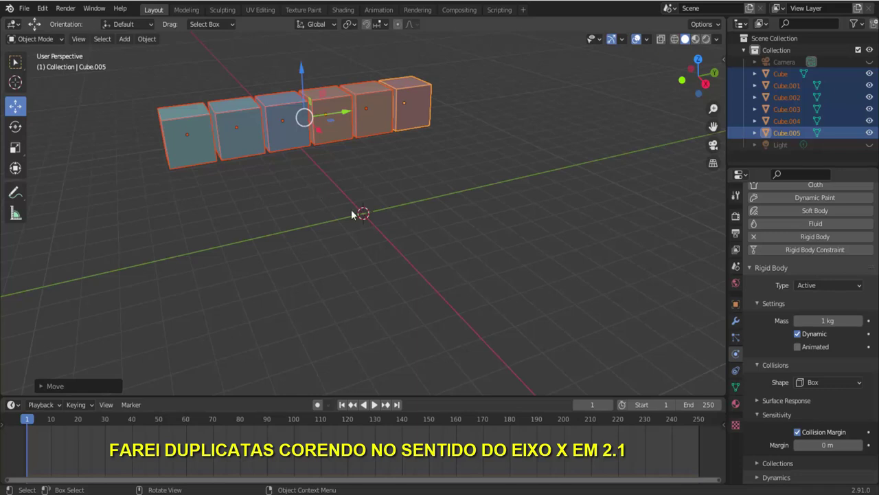
Duplicate the row 2.1 m along X and repeat until the 6-by-6 grid is filled.
key(shift+d)
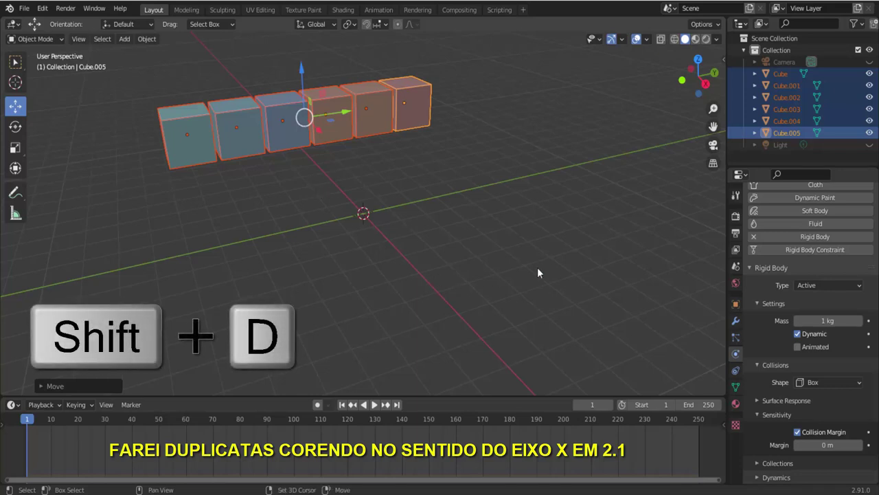
key(x)
key(2)
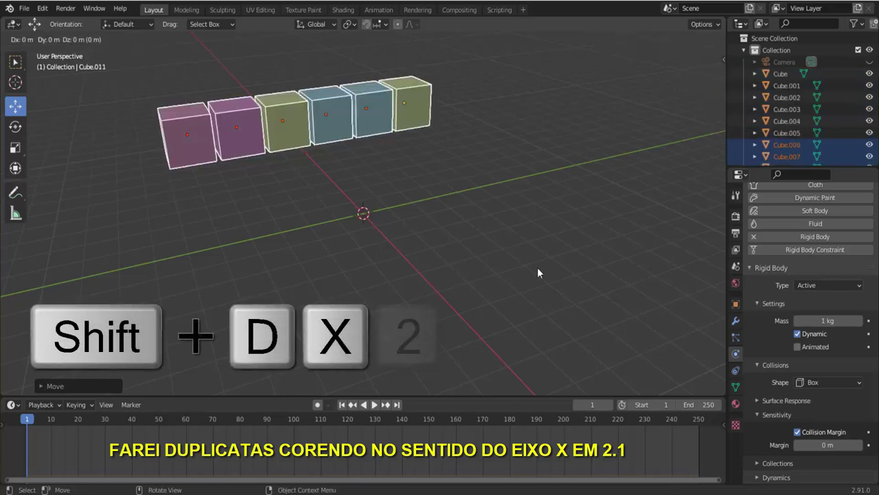
key(period)
key(1)
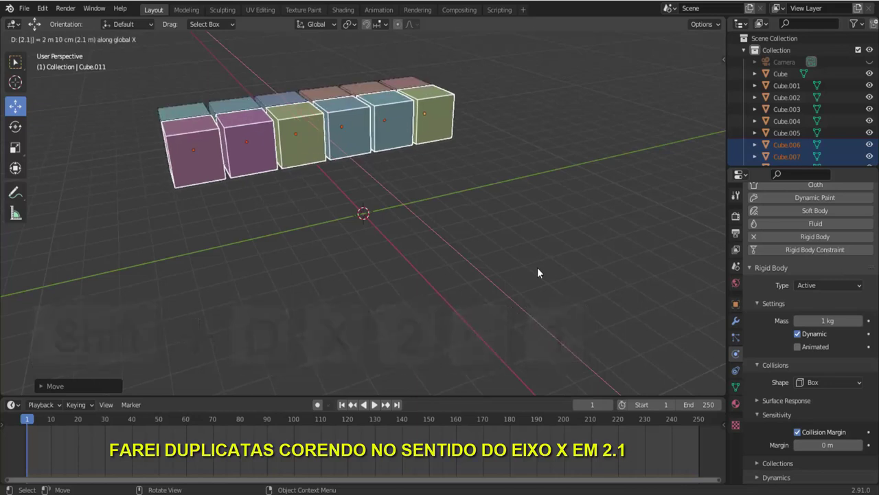
key(Return)
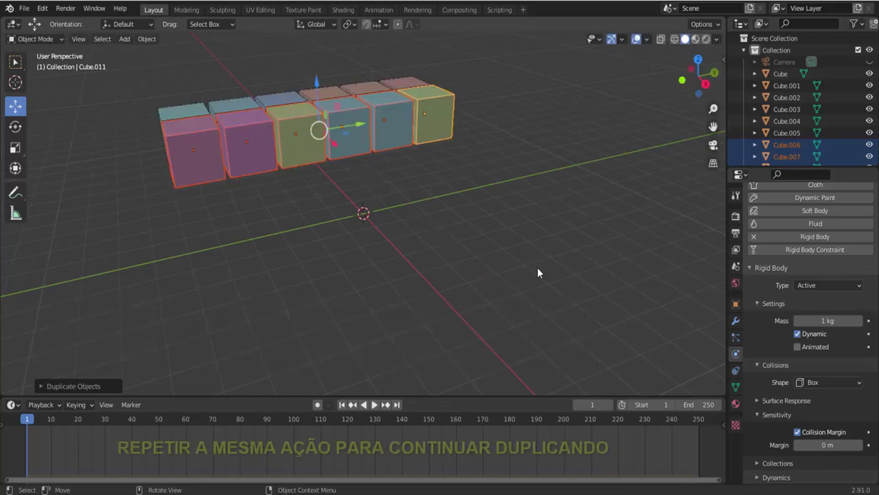
key(shift+r)
key(shift+r)
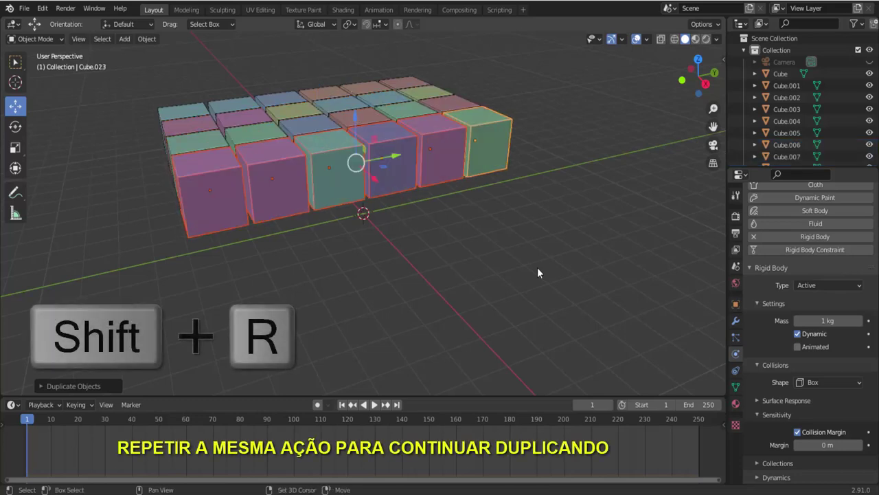
key(shift+r)
key(shift+r)
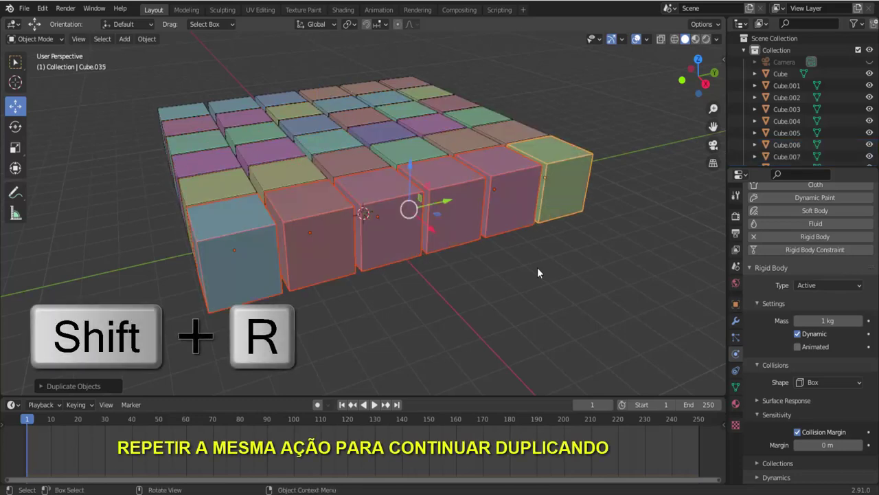
Deselect, then box-select all 36 cubes of the grid layer.
scroll(537, 267, down, 1)
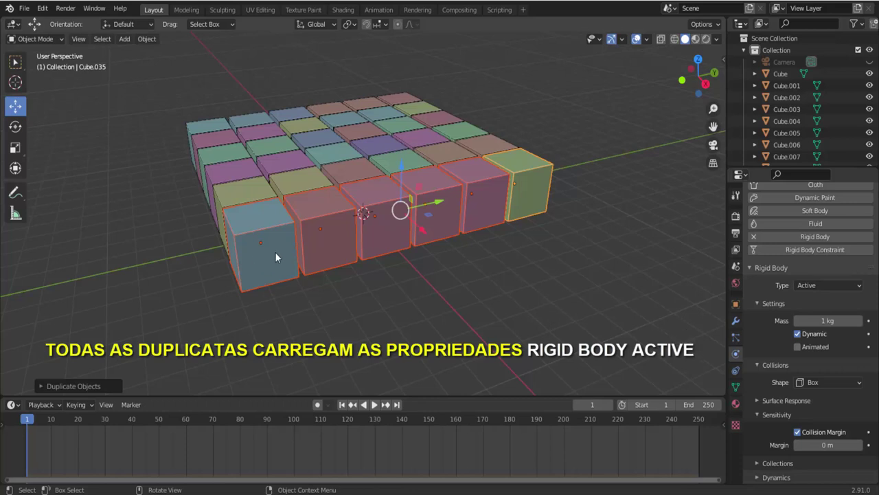
click(454, 296)
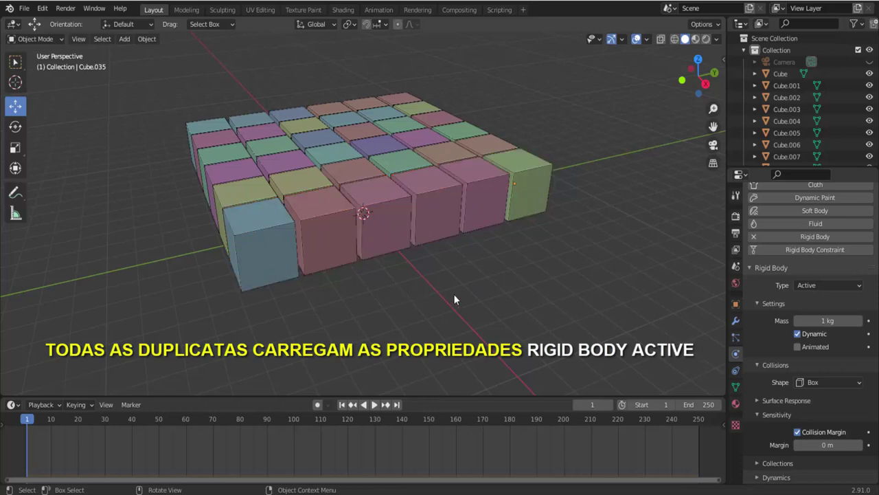
drag(165, 74, 601, 303)
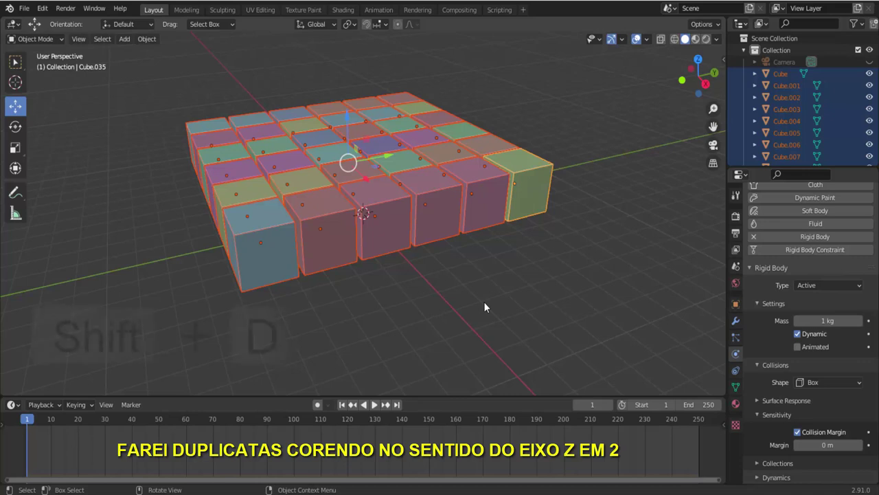
Duplicate the layer 2 m up along Z, repeat to six layers, then deselect.
key(shift+d)
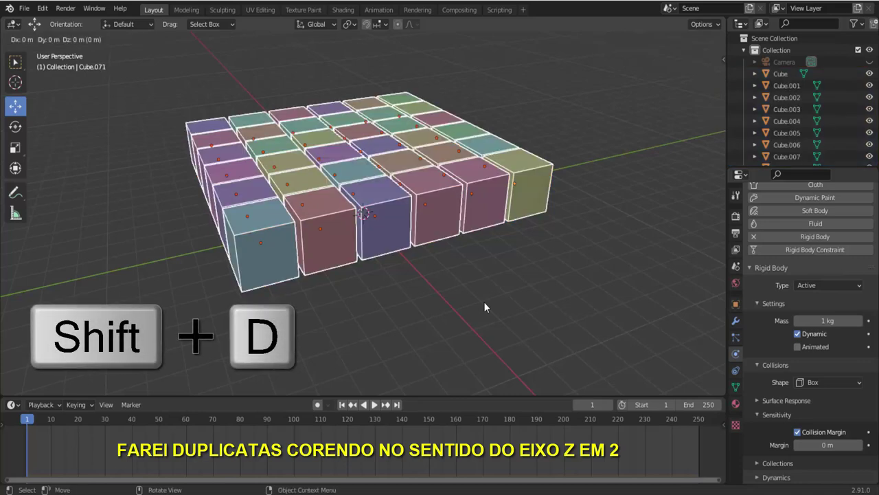
key(z)
key(2)
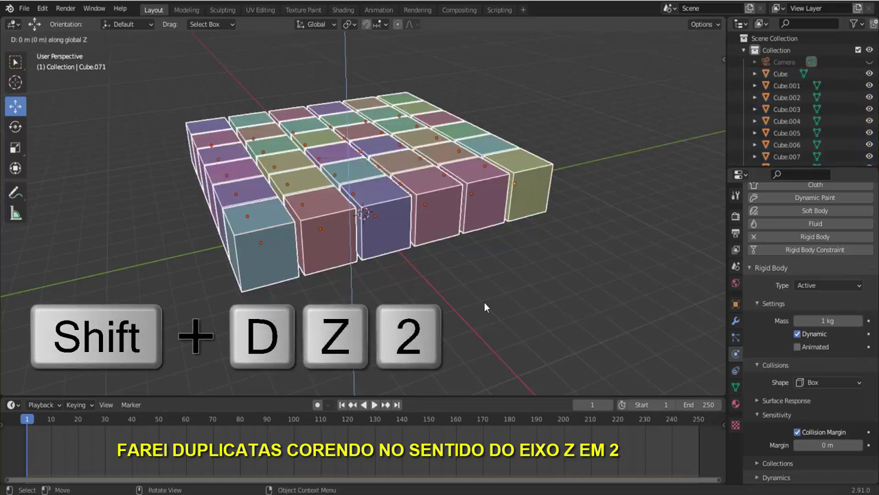
key(2)
key(Return)
scroll(494, 306, down, 2)
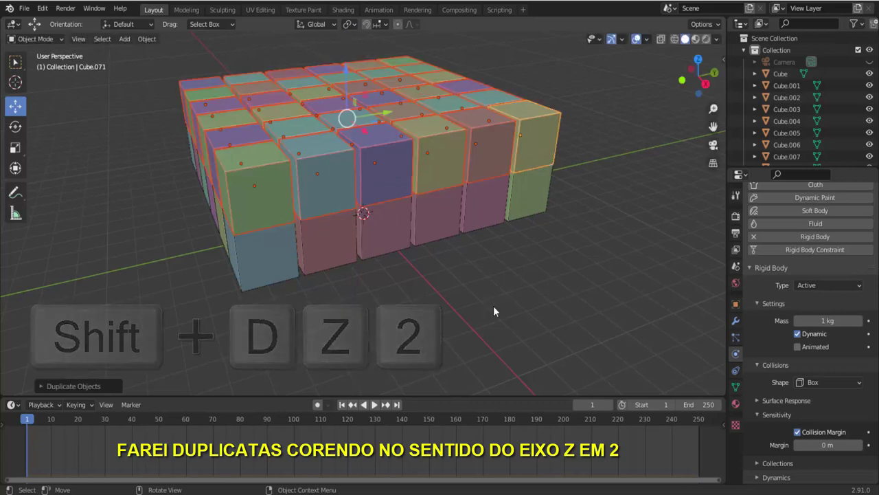
scroll(494, 305, down, 2)
scroll(493, 305, down, 2)
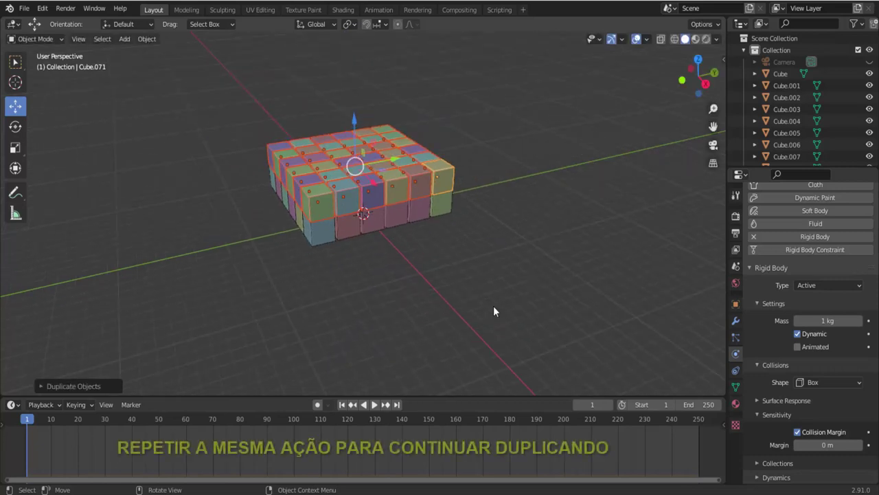
scroll(494, 306, down, 2)
key(shift+r)
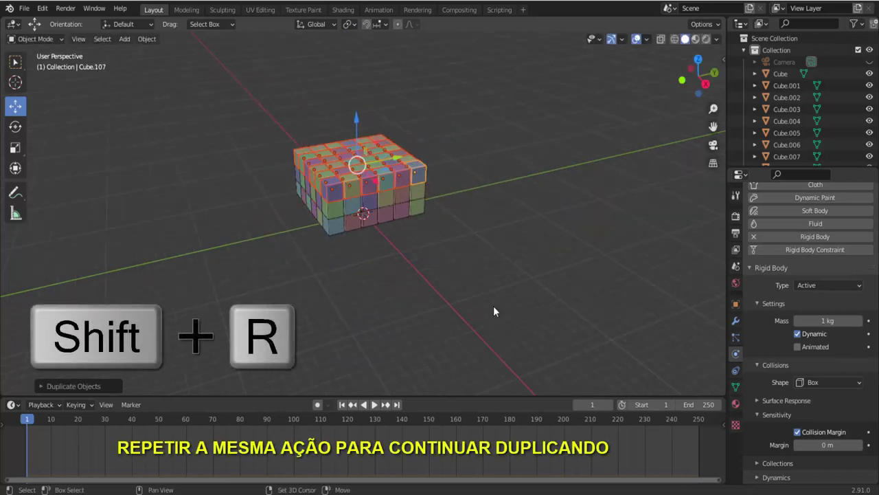
key(shift+r)
key(shift+r)
key(shift+r)
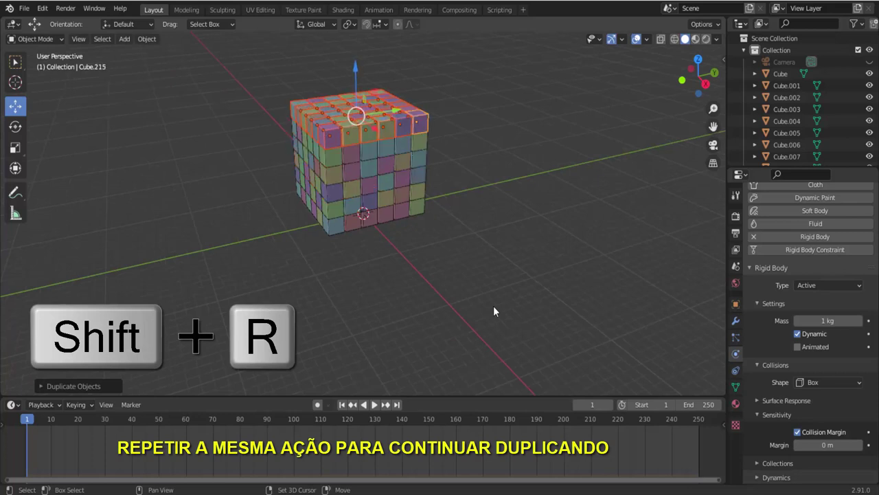
click(451, 269)
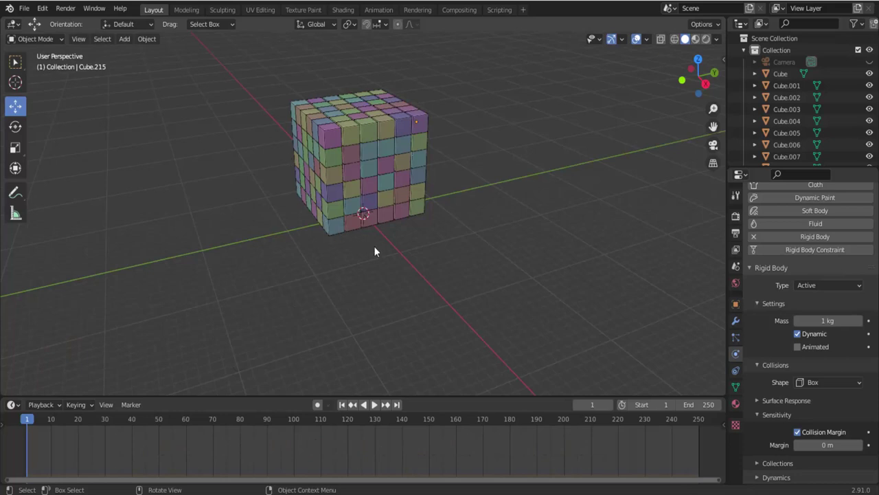
click(375, 405)
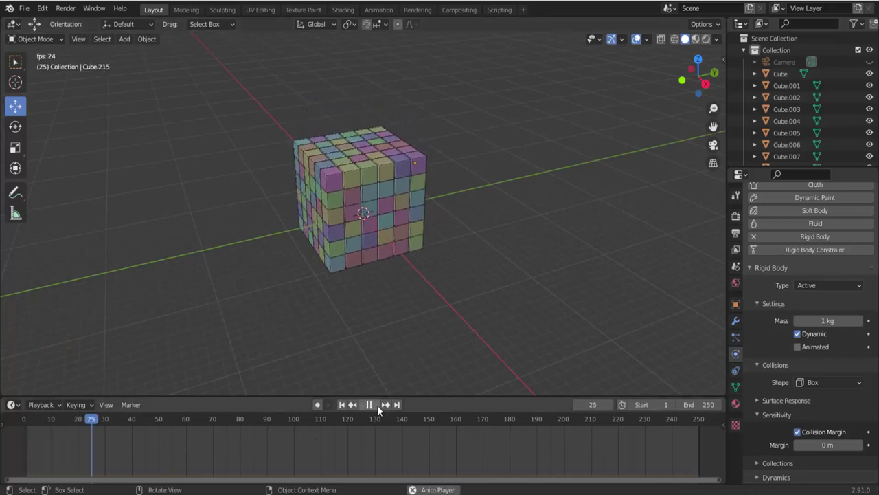
click(370, 405)
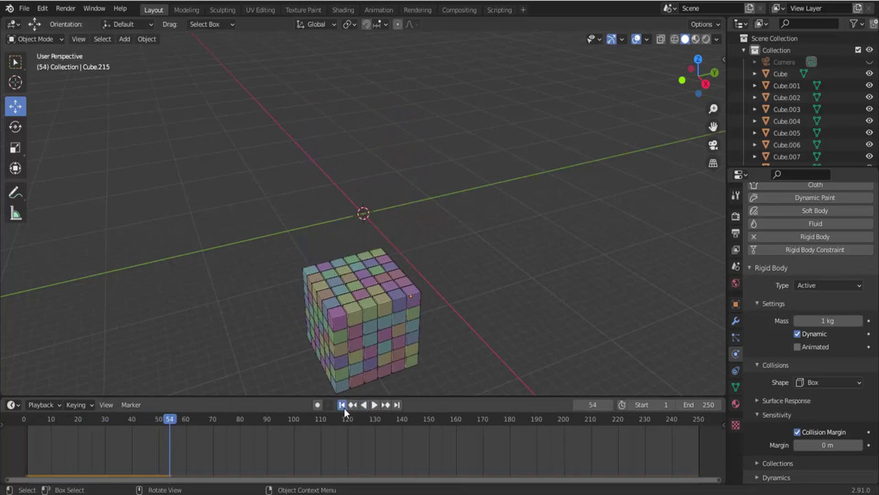
click(343, 406)
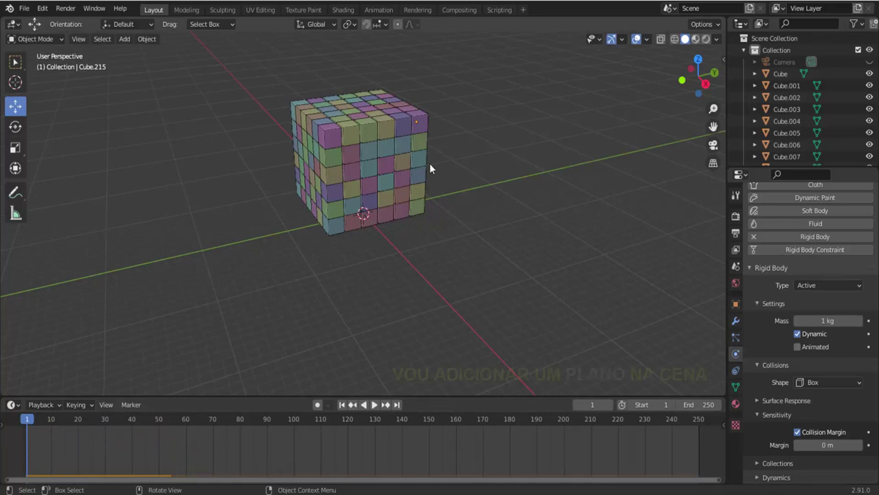
Add a mesh plane under the block and scale it up about 3.66 times.
click(129, 45)
mouse_move(138, 53)
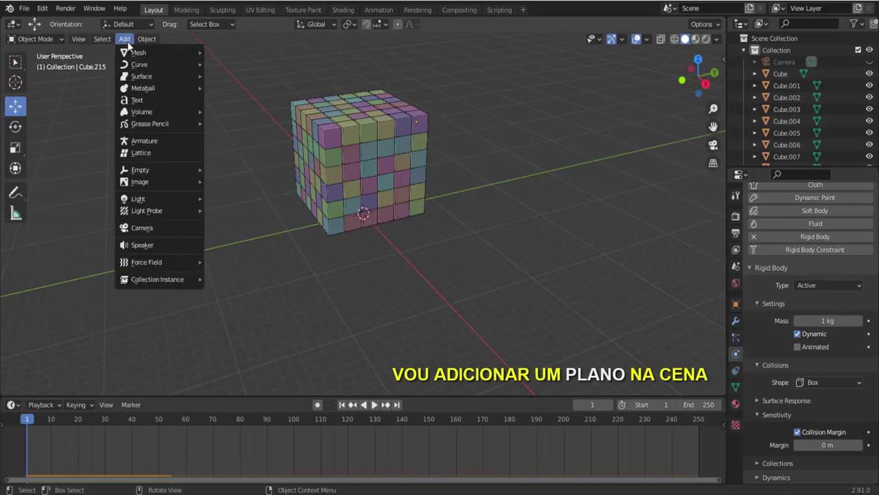
click(229, 53)
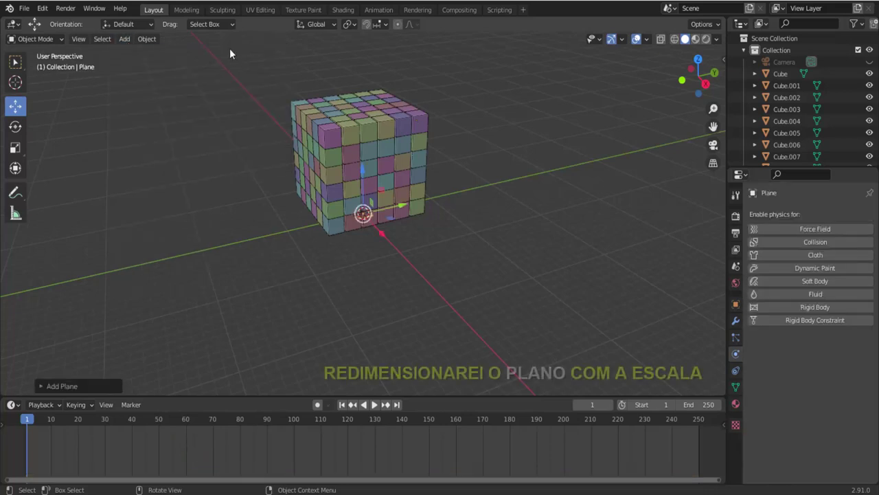
key(s)
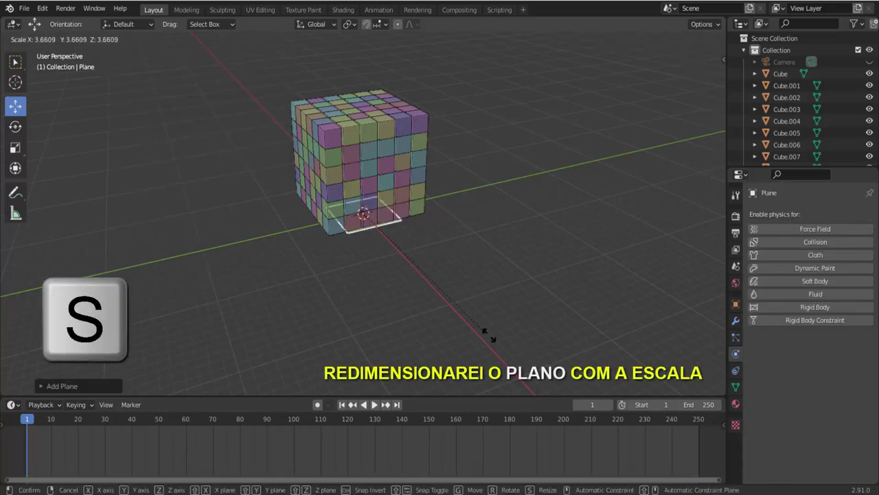
click(680, 100)
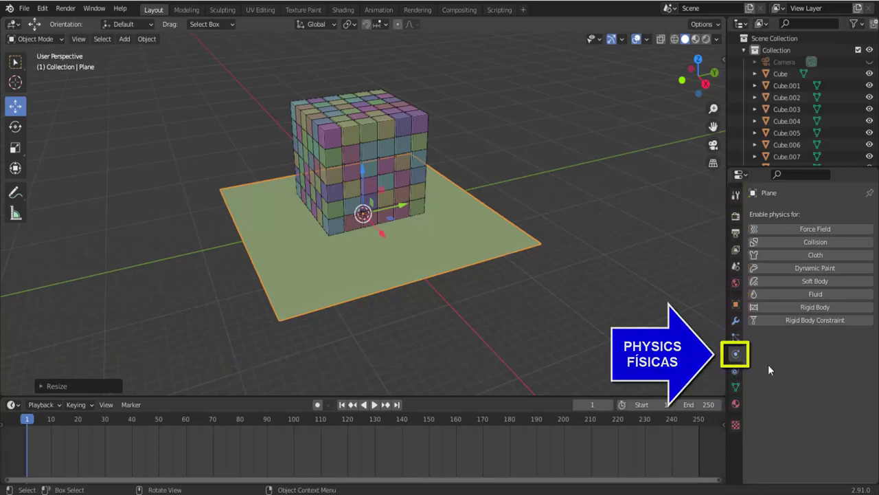
Make the plane a Passive rigid body with Mesh collision shape and test-play the simulation.
click(836, 307)
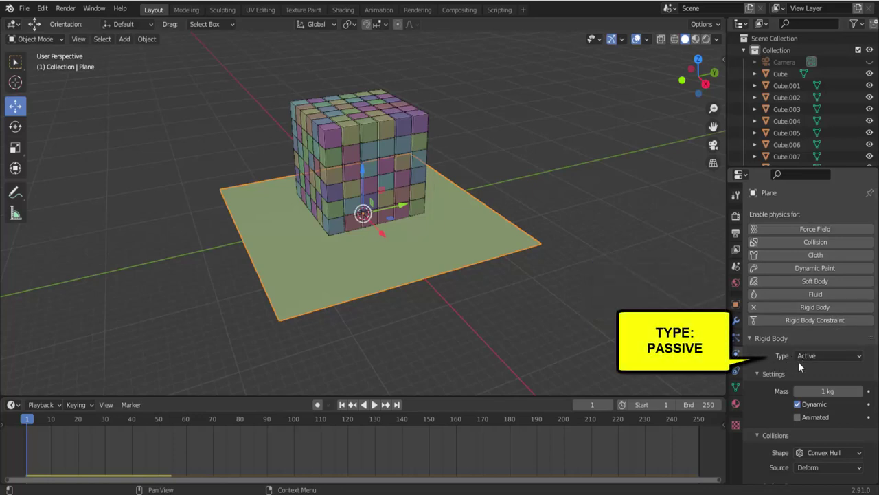
click(818, 354)
click(819, 377)
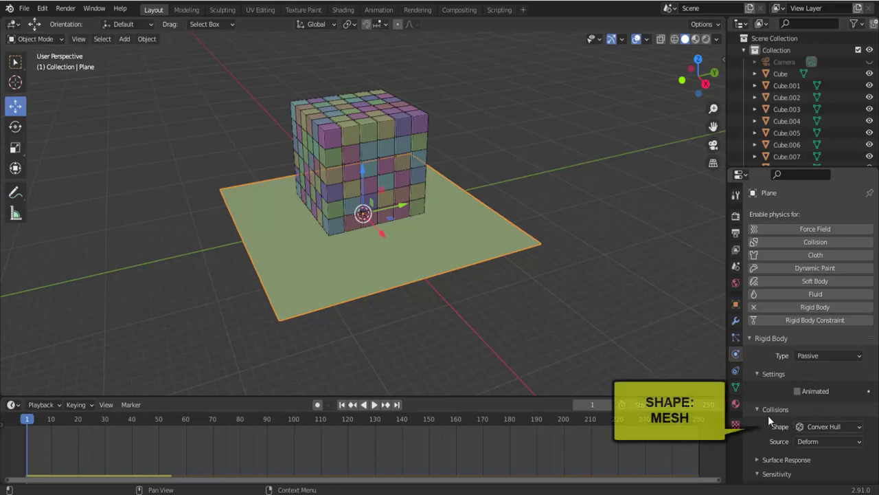
click(828, 428)
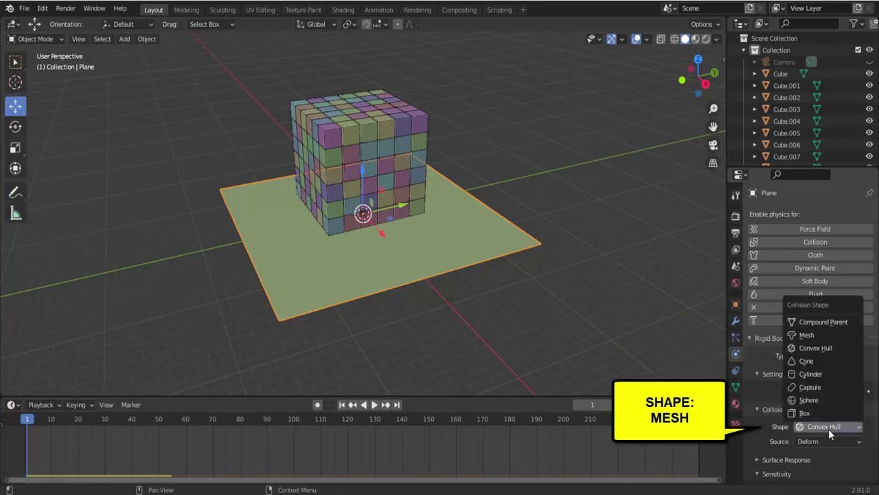
click(822, 336)
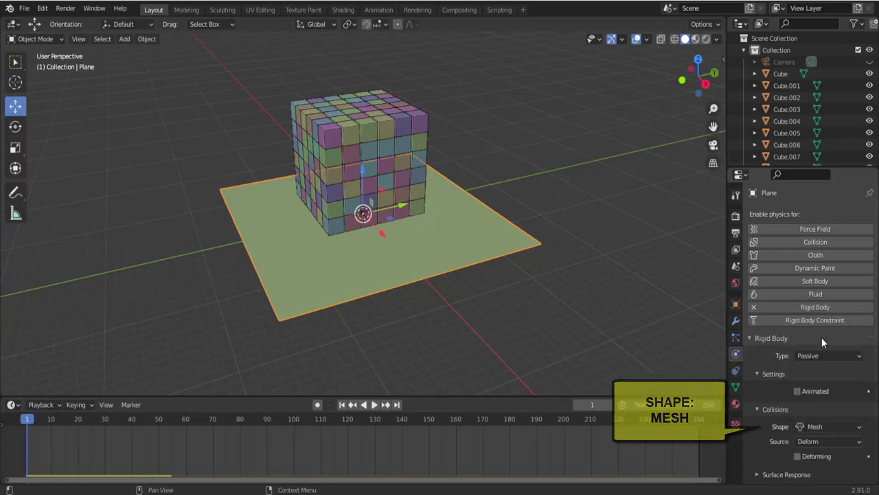
click(374, 405)
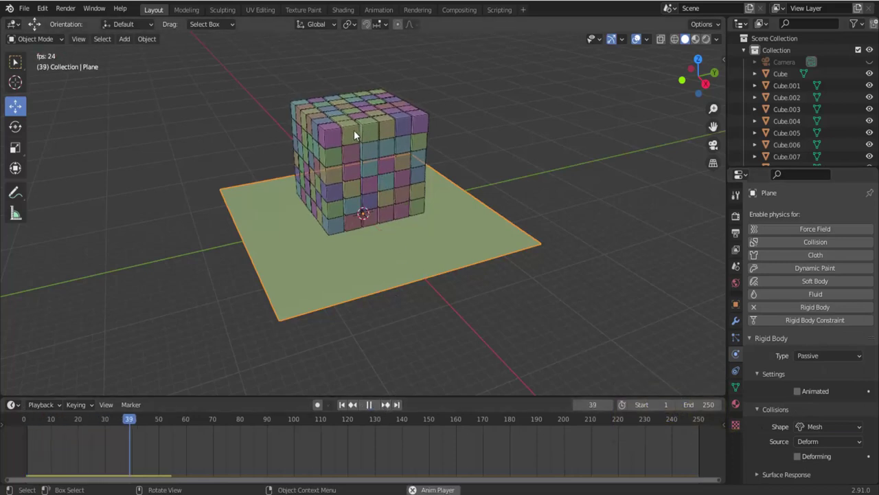
click(369, 405)
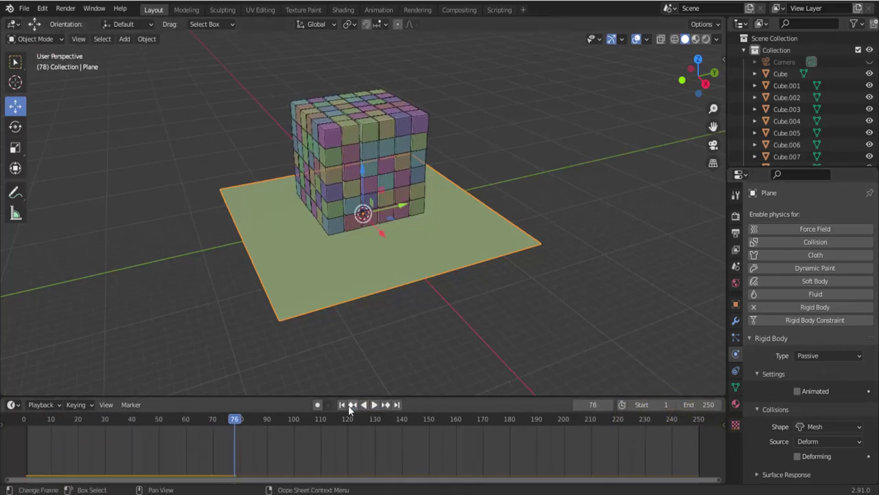
click(343, 405)
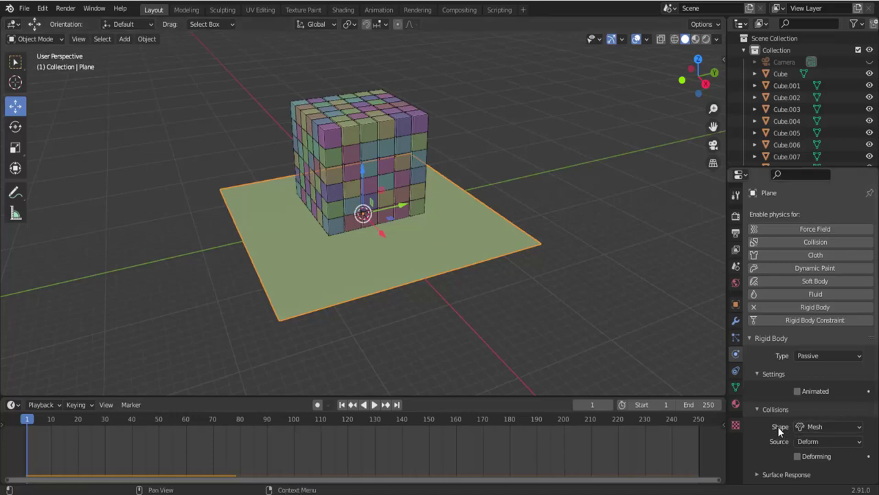
Set the plane's collision margin to 0 m and replay from frame 1.
scroll(768, 425, down, 3)
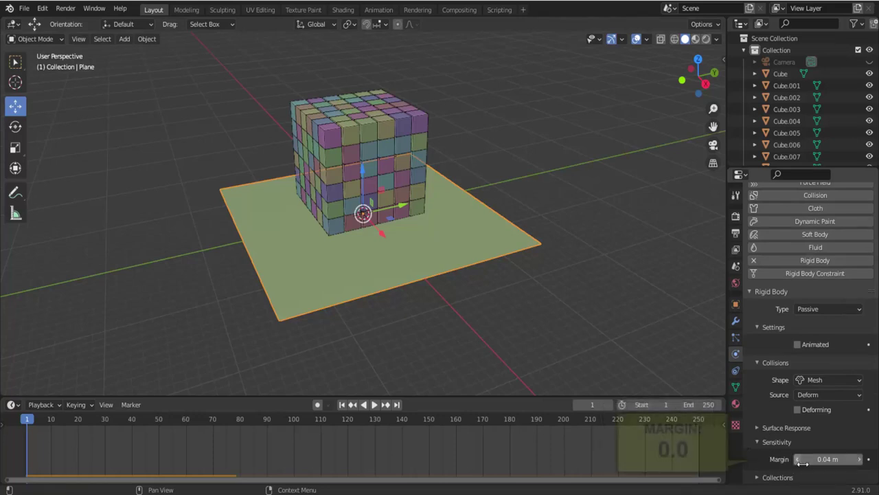
drag(844, 460, 840, 461)
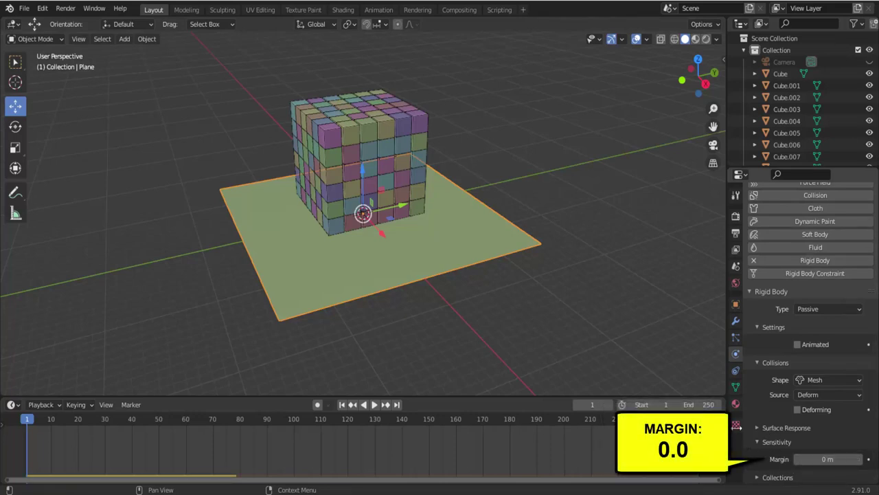
click(374, 405)
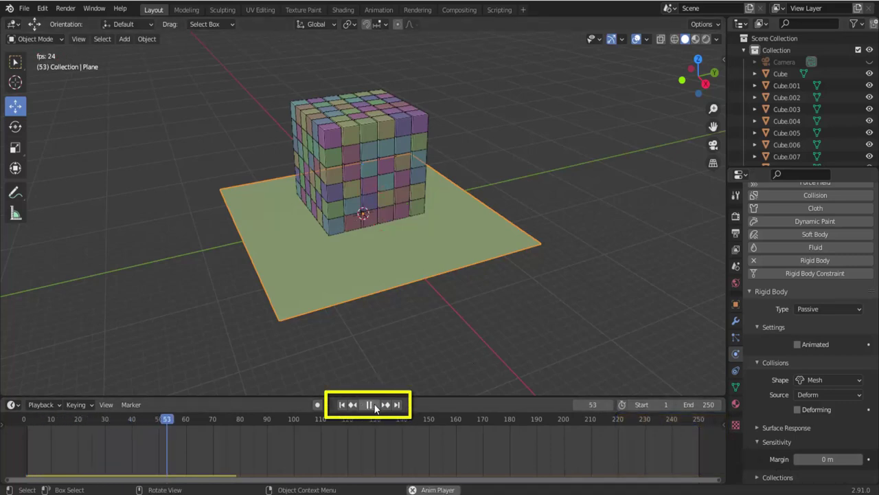
key(Escape)
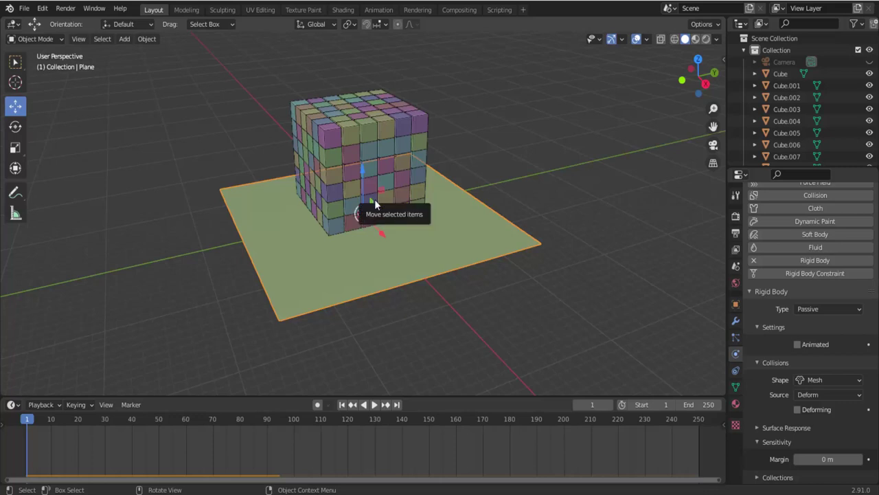
Pull corner cube Cube.215 out beside the block and test-play the fall.
click(421, 122)
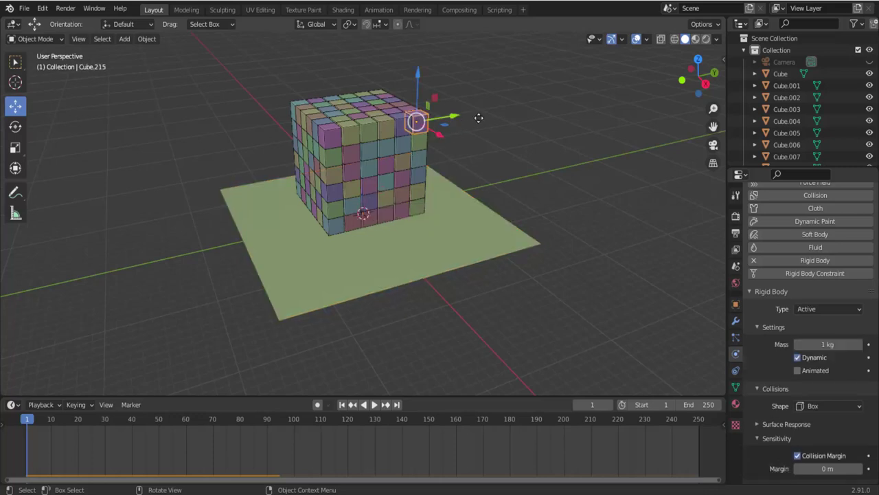
drag(479, 118, 607, 115)
click(373, 405)
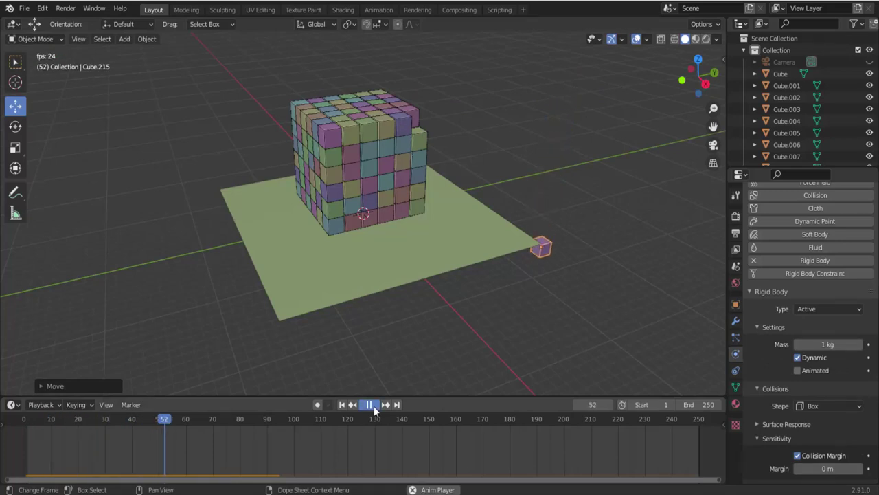
click(343, 404)
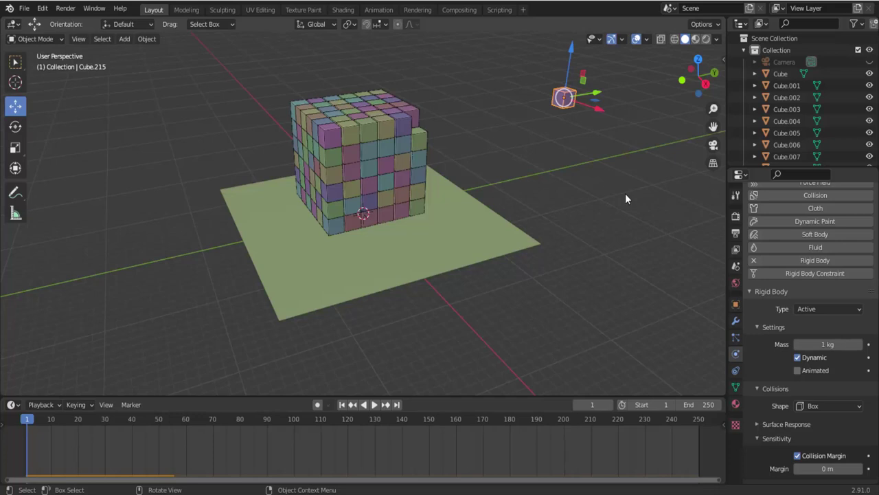
Expand the Rigid Body World settings in Scene properties and preview the simulation.
click(735, 267)
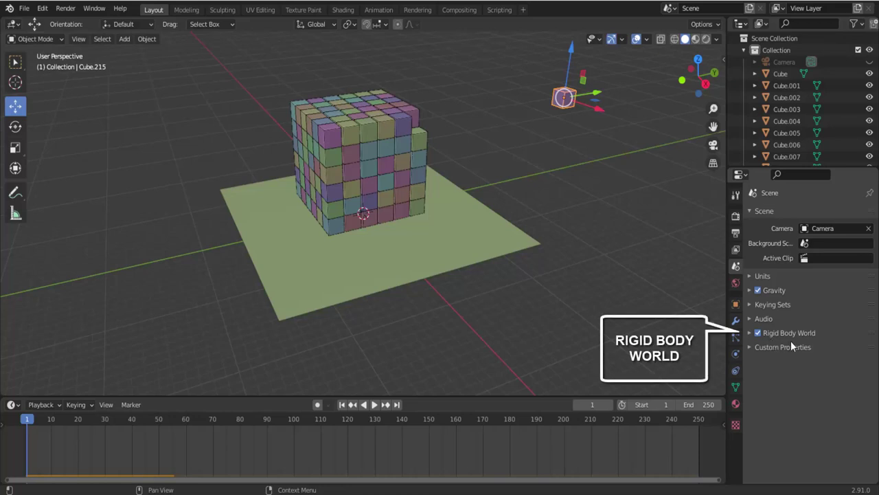
click(749, 332)
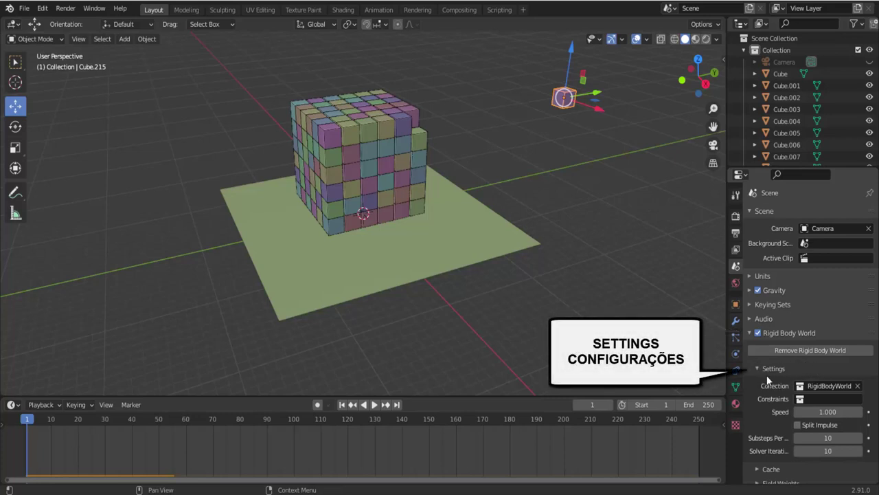
scroll(767, 375, down, 1)
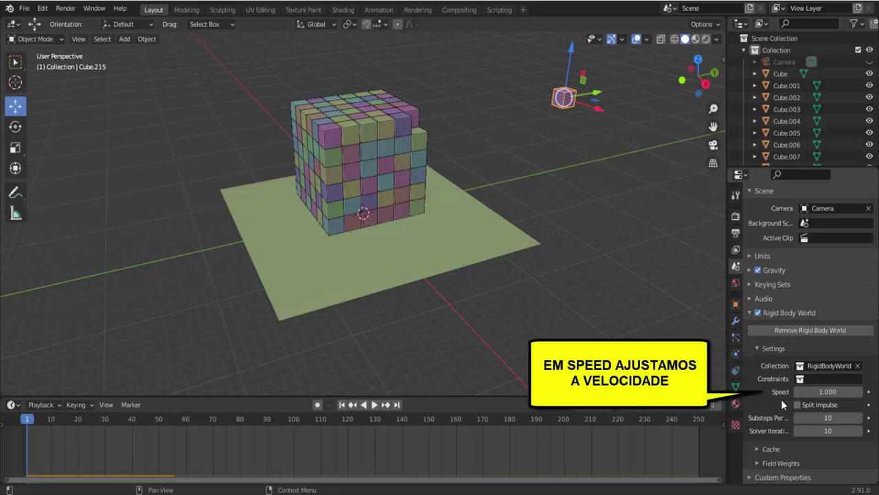
click(377, 406)
click(369, 405)
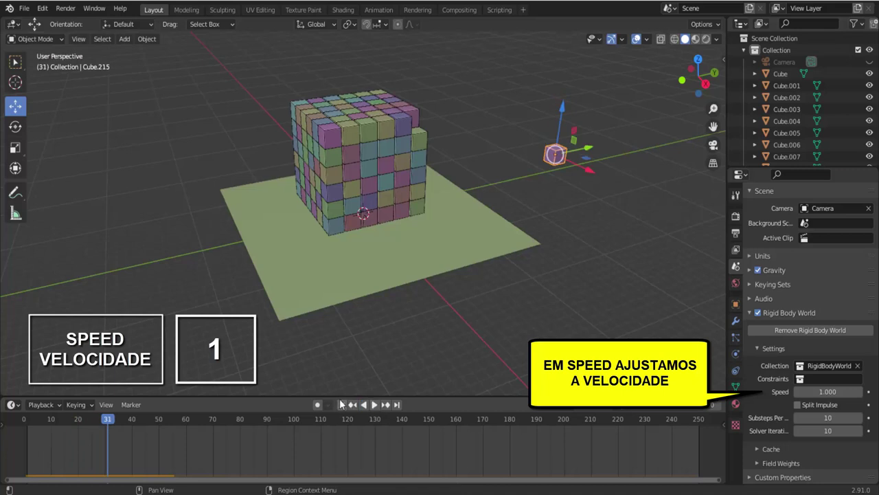
click(342, 405)
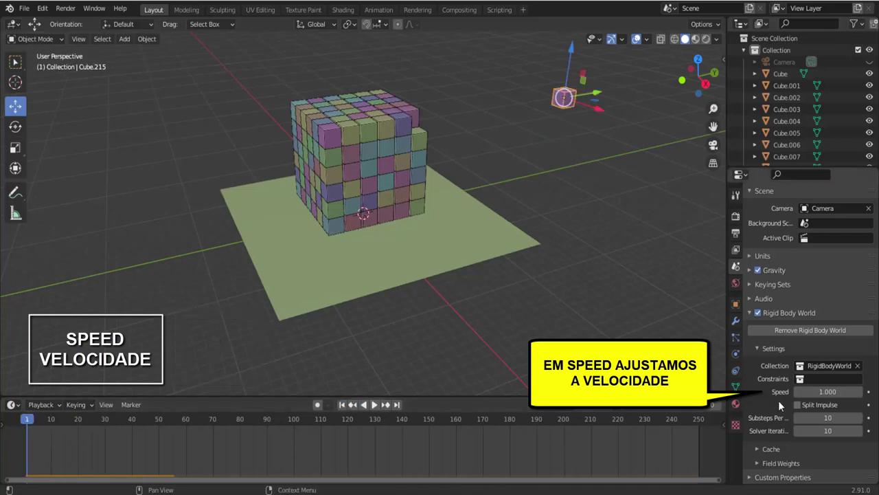
Set the simulation speed to 6 and play the simulation from the start.
click(827, 392)
key(Return)
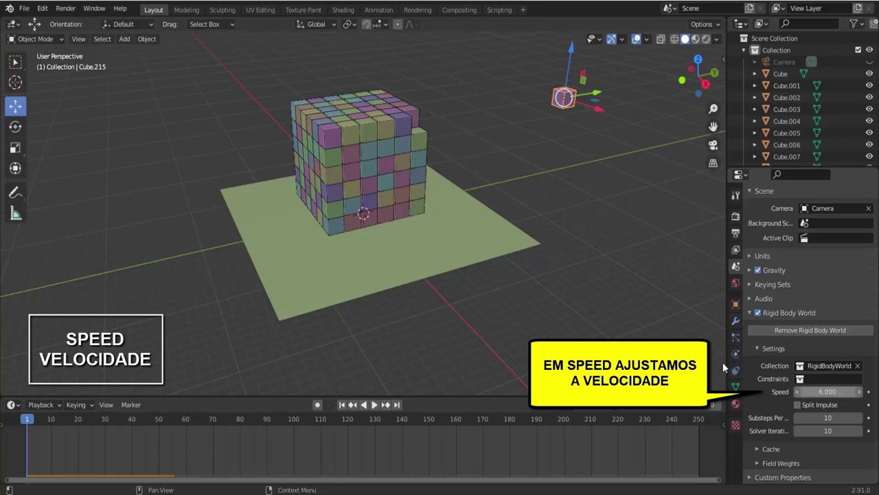
click(375, 404)
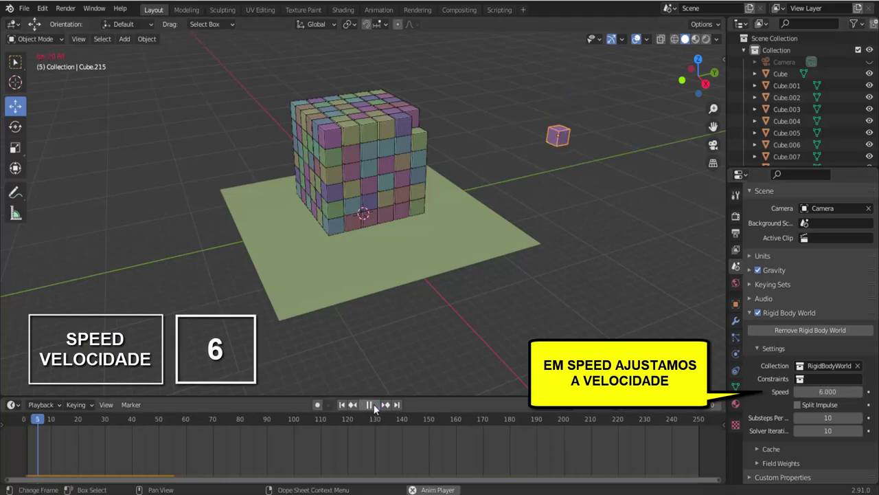
click(370, 405)
click(342, 405)
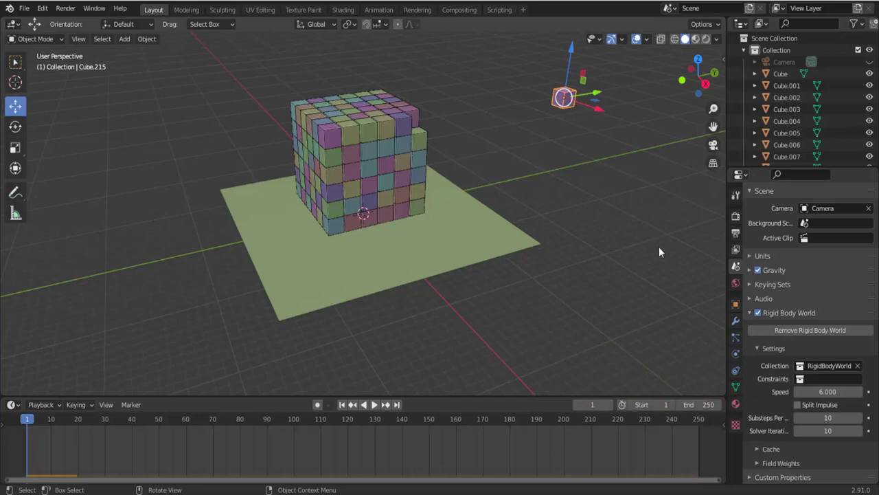
Change the simulation speed to 0.2, replay, and expand the Cache settings.
click(828, 392)
text(1.0)
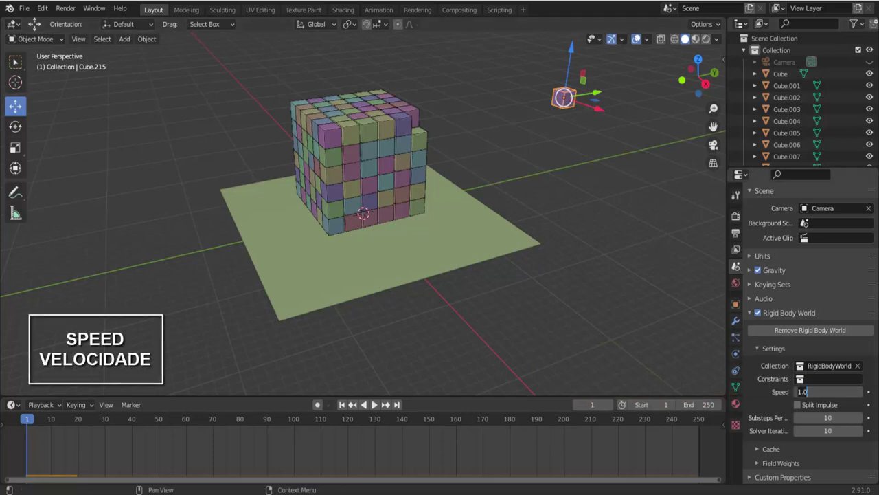
text(0.200)
key(Return)
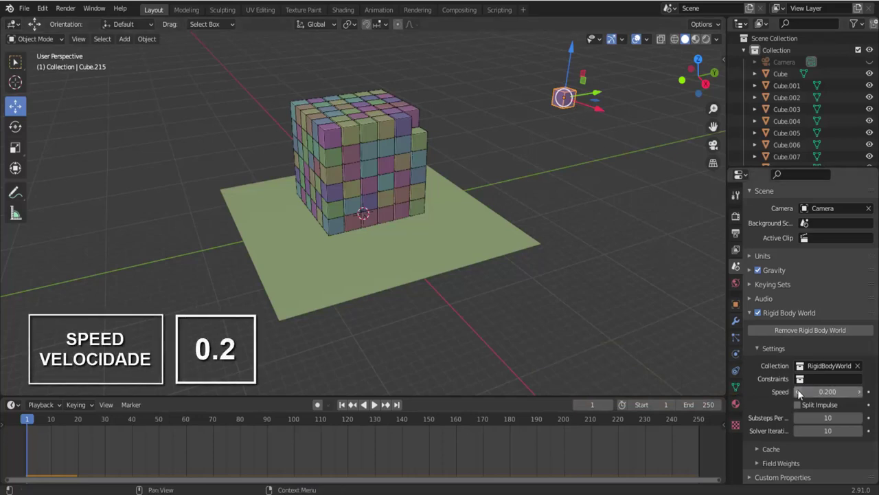
click(375, 405)
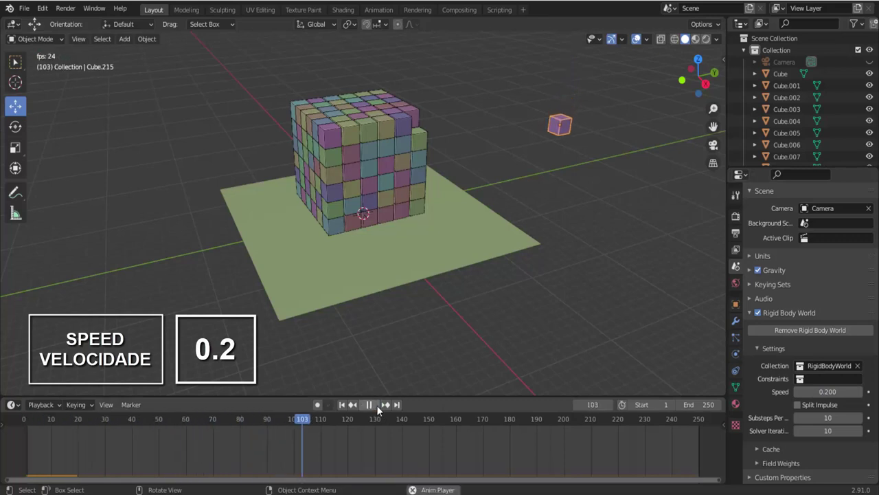
key(Escape)
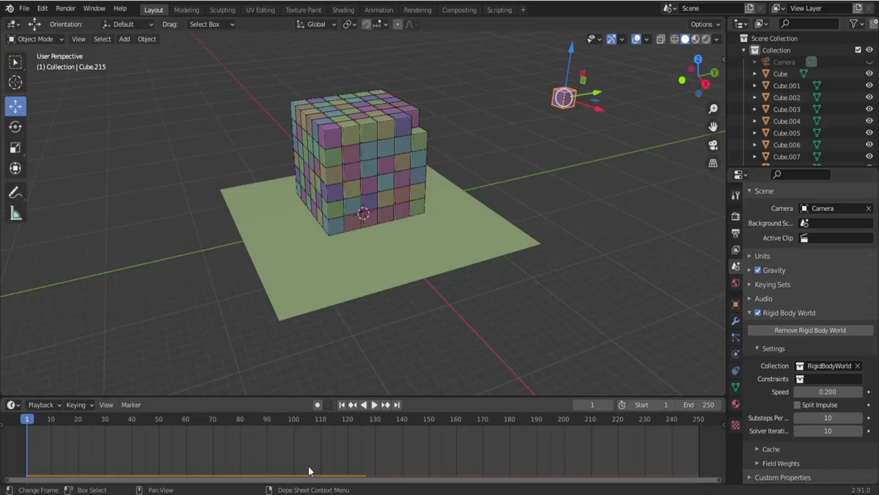
click(757, 449)
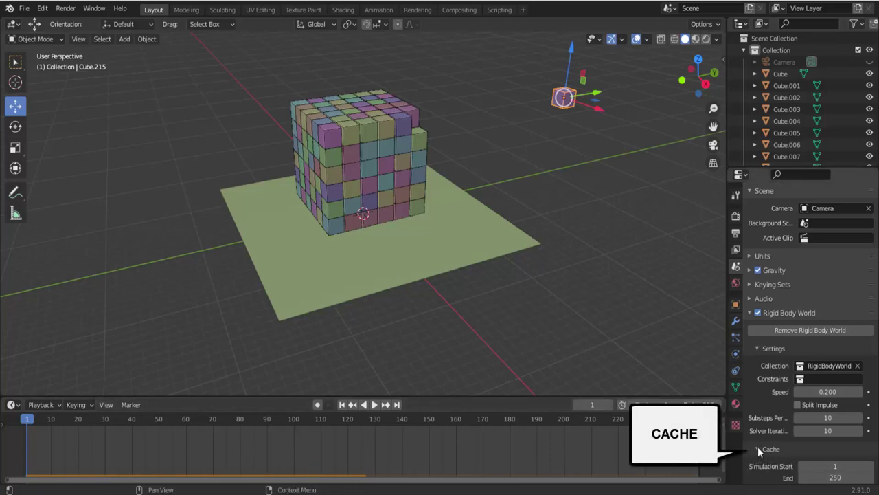
Set the Rigid Body World simulation speed back to 1.
scroll(758, 447, down, 3)
scroll(758, 446, down, 2)
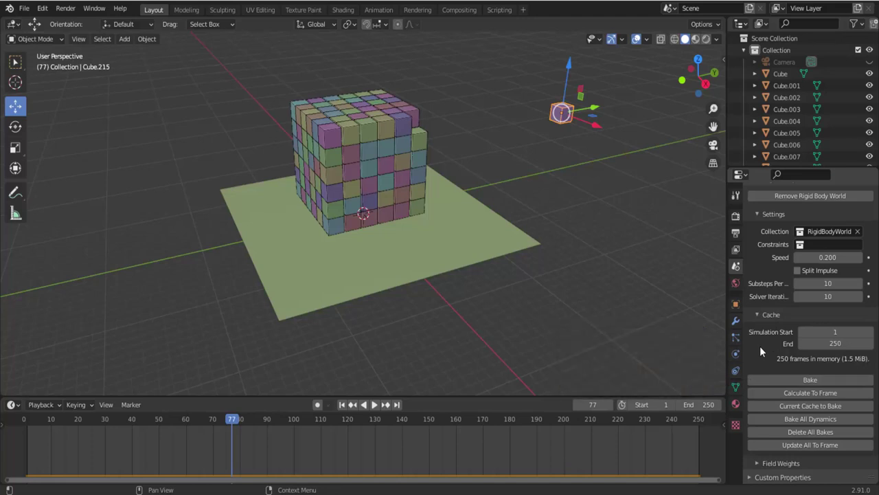
scroll(760, 346, up, 1)
double_click(828, 281)
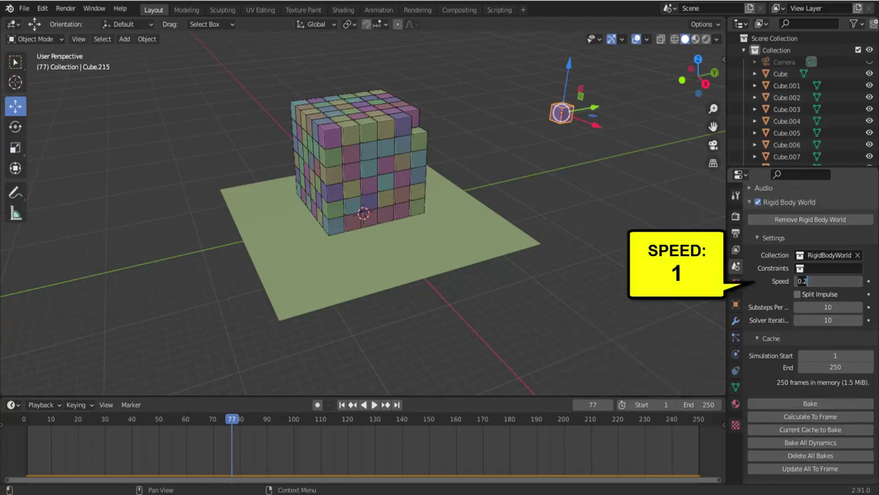
text(1)
key(Return)
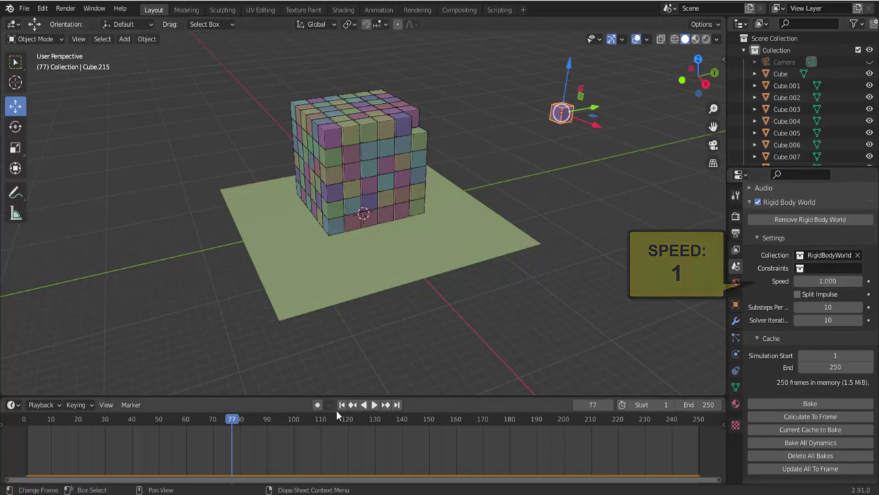
Replay the simulation from the first frame at normal pace and pause it at frame 58.
click(342, 404)
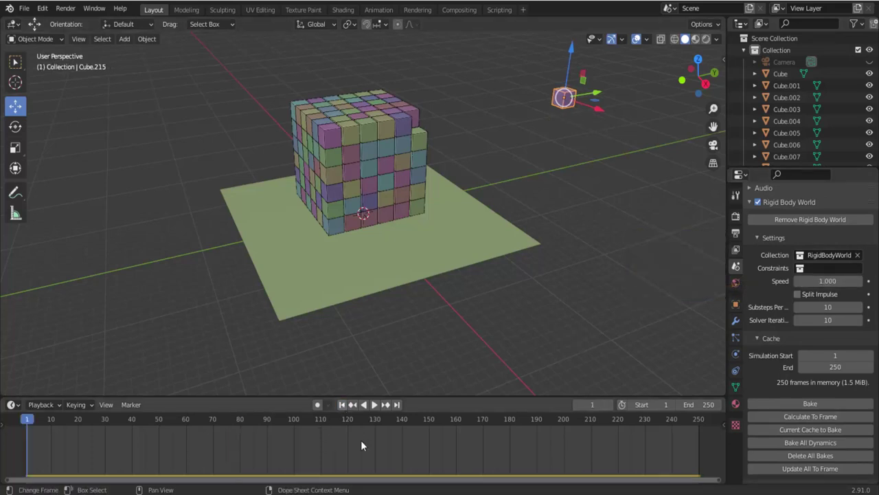
click(375, 405)
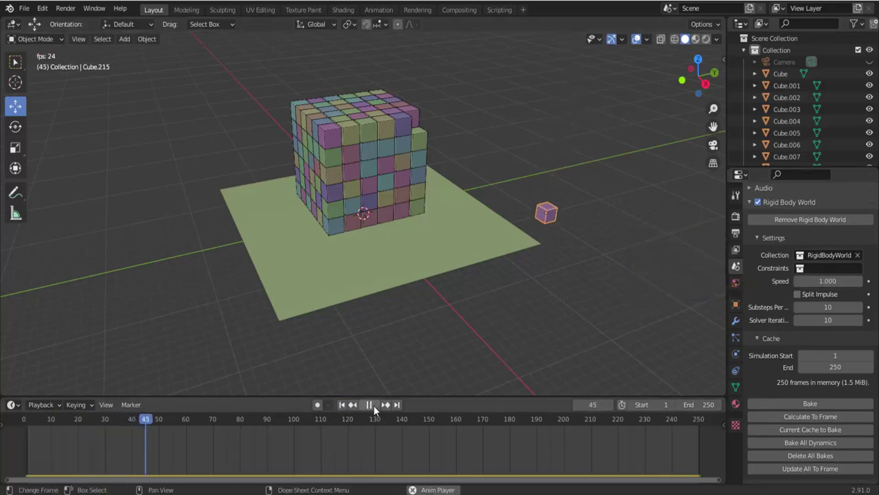
click(371, 404)
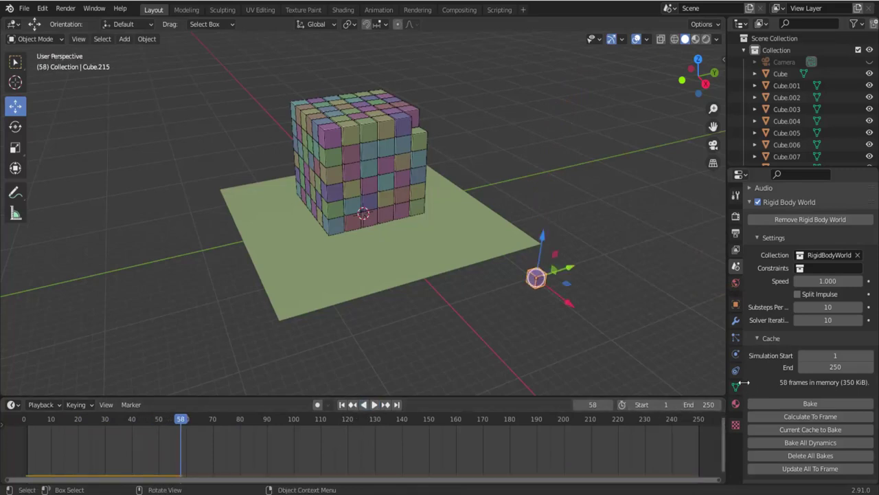
scroll(760, 365, down, 1)
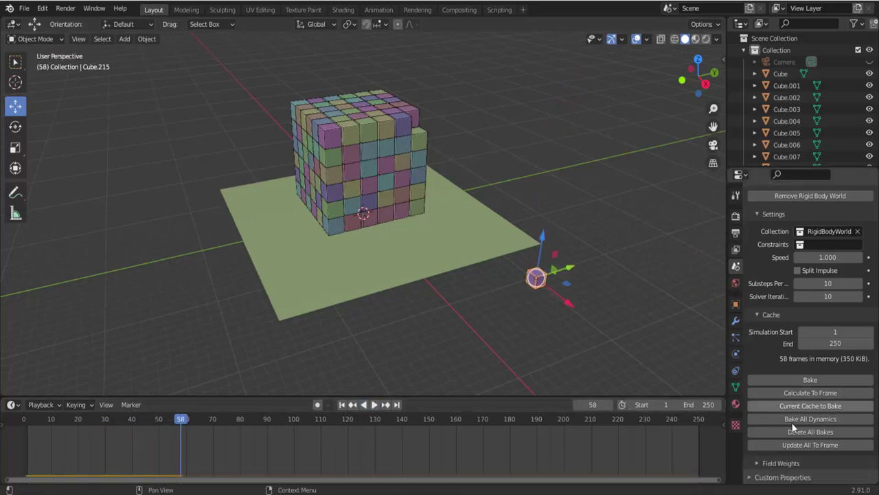
Expand Field Weights, set the Gravity weight to 0 and play the simulation without gravity.
click(759, 464)
scroll(759, 465, down, 3)
scroll(759, 462, down, 3)
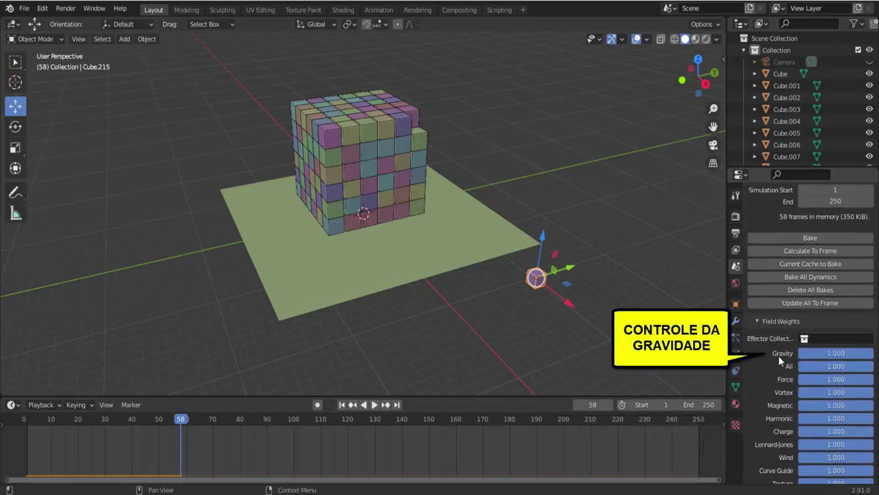
drag(831, 355, 800, 355)
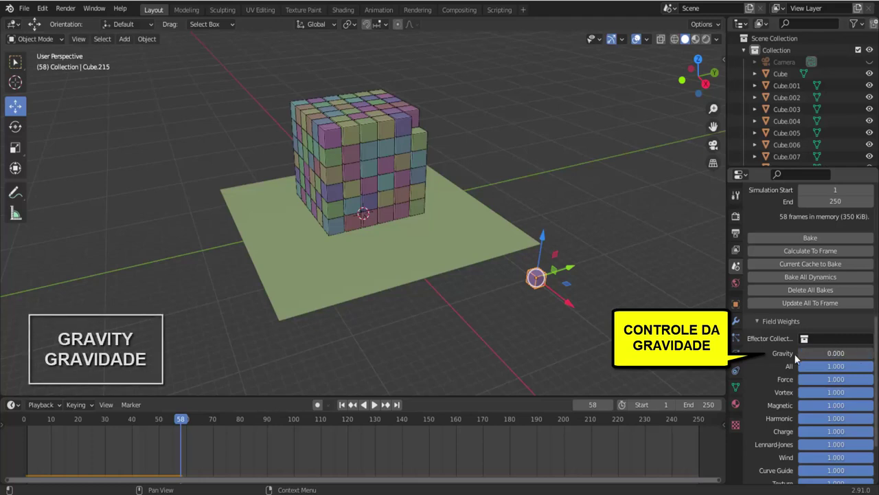
click(341, 406)
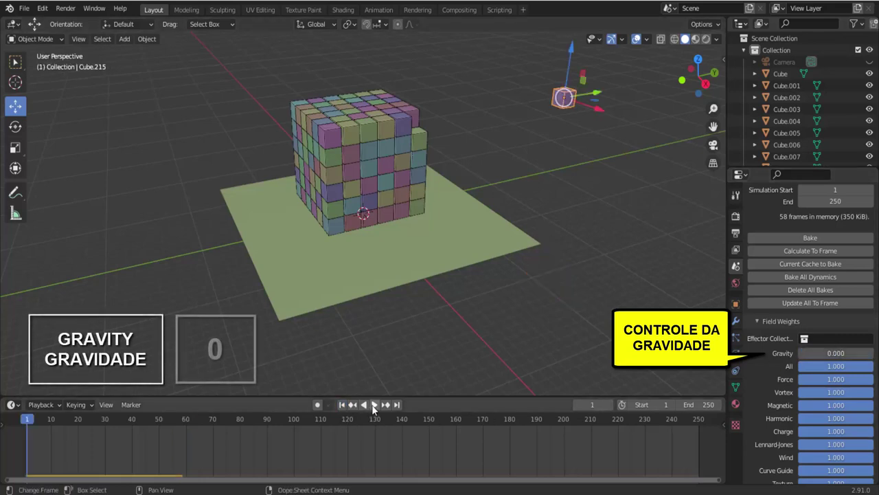
click(373, 406)
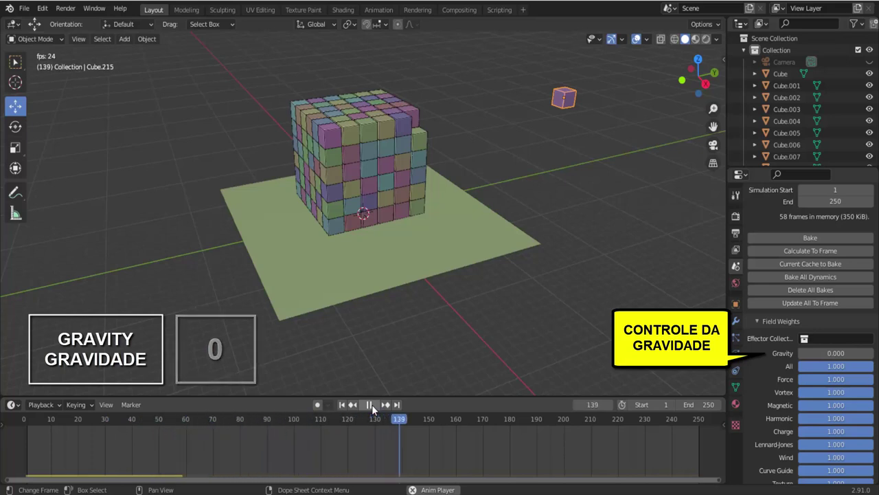
click(372, 404)
Restore the Gravity weight to 1, replay the simulation and rewind to frame 1.
click(825, 352)
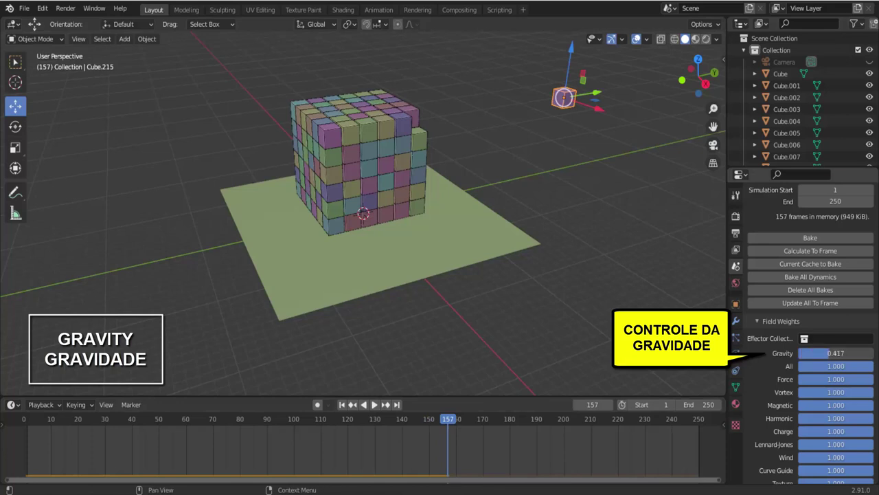
text(1)
key(Return)
click(374, 404)
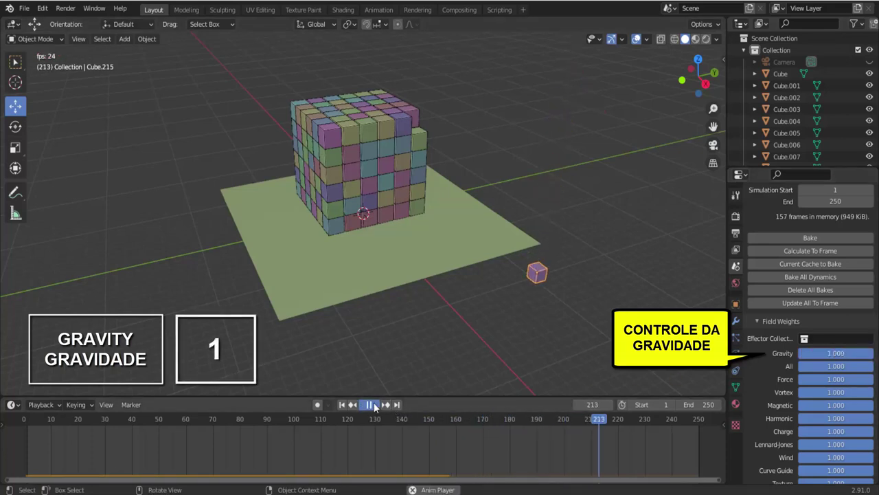
click(372, 404)
click(343, 405)
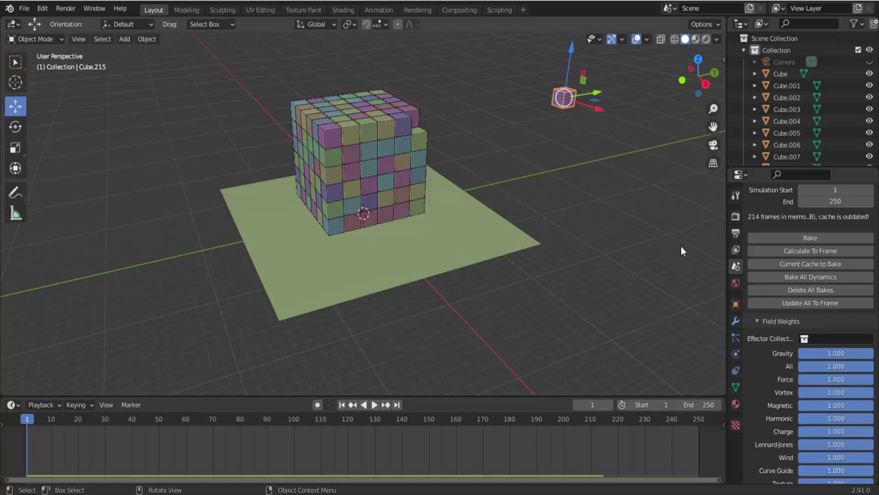
Collapse Field Weights, undo the last change, clear the selection and switch to wireframe display.
click(756, 320)
key(ctrl+z)
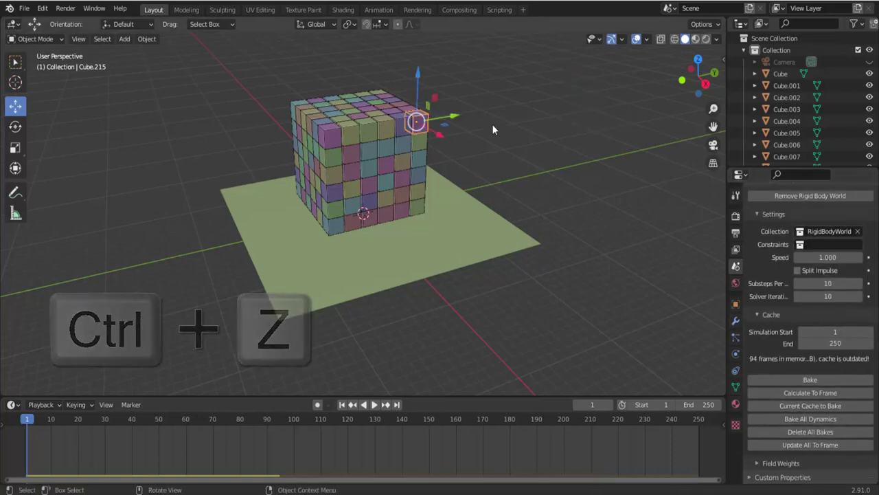
click(475, 160)
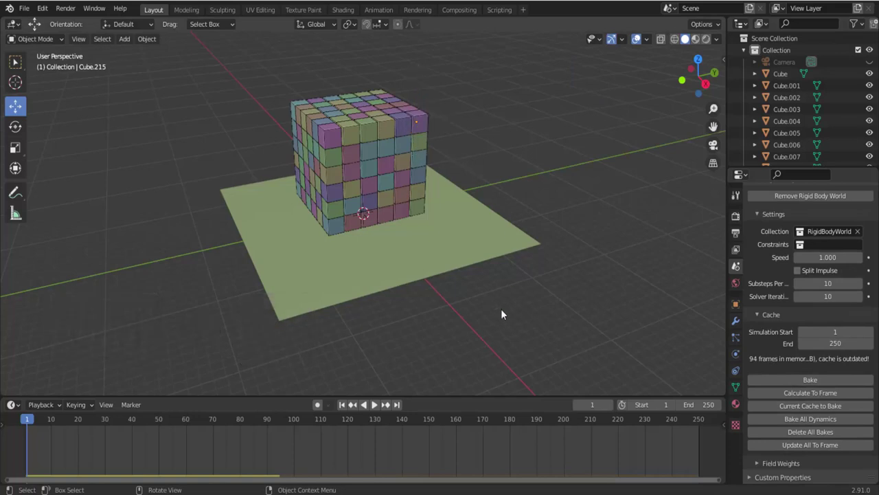
click(674, 39)
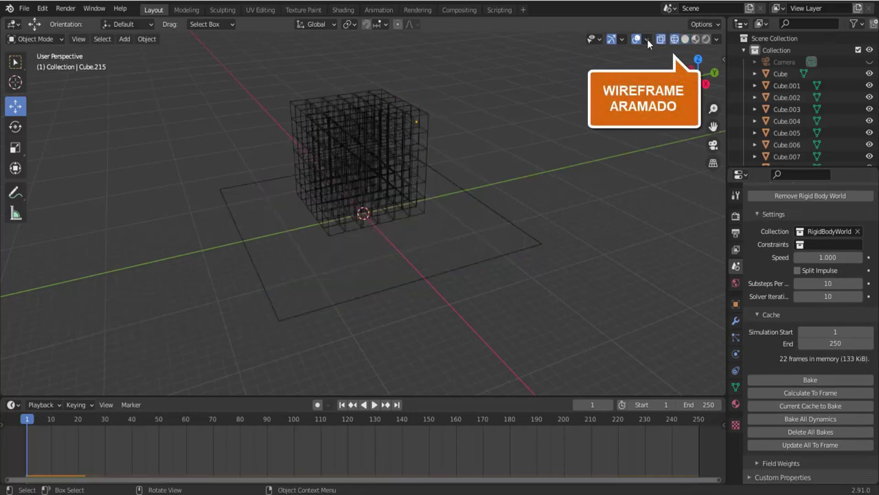
Add a UV sphere and scale it up.
click(124, 38)
mouse_move(139, 52)
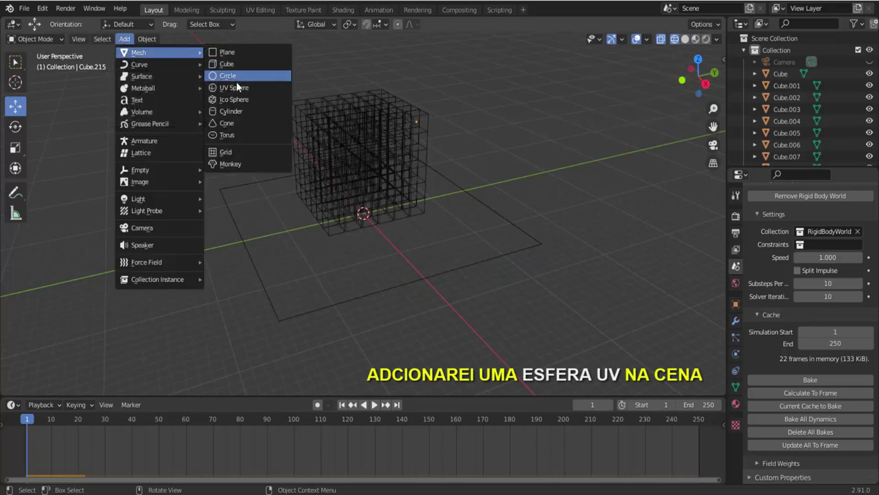
click(235, 88)
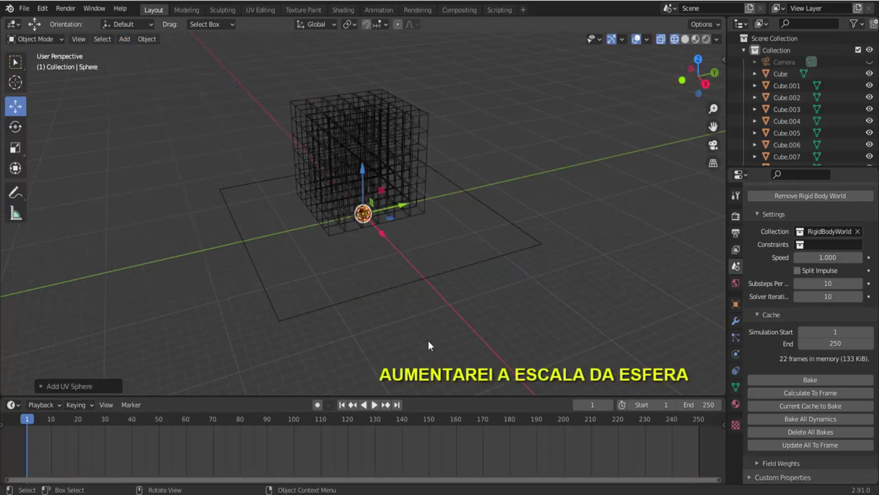
key(s)
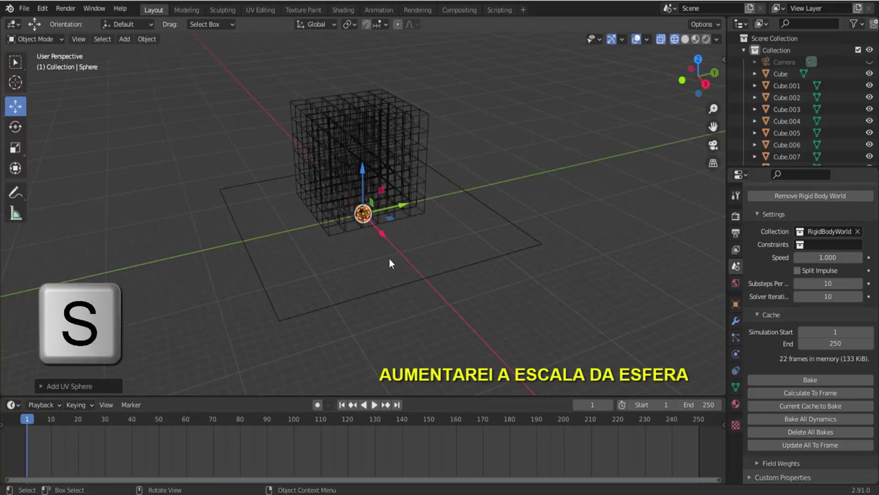
click(427, 303)
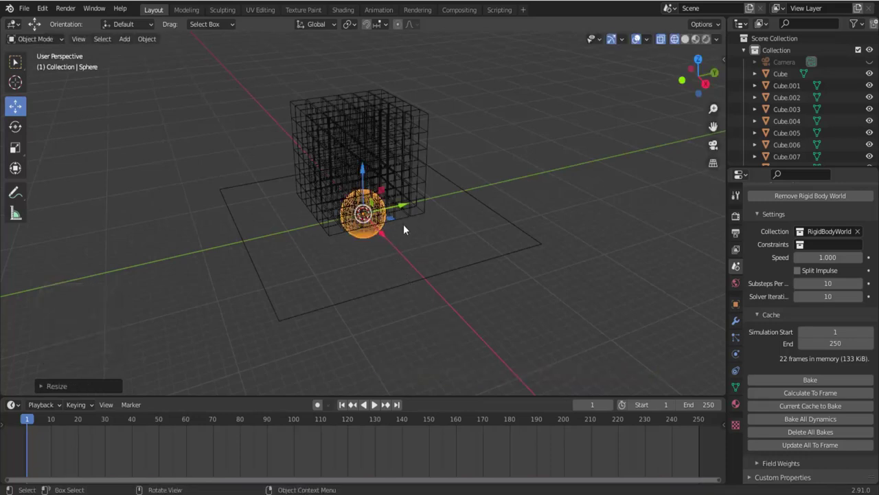
Raise the sphere and move it right of the cube block, viewed in solid shading.
drag(364, 184, 356, 115)
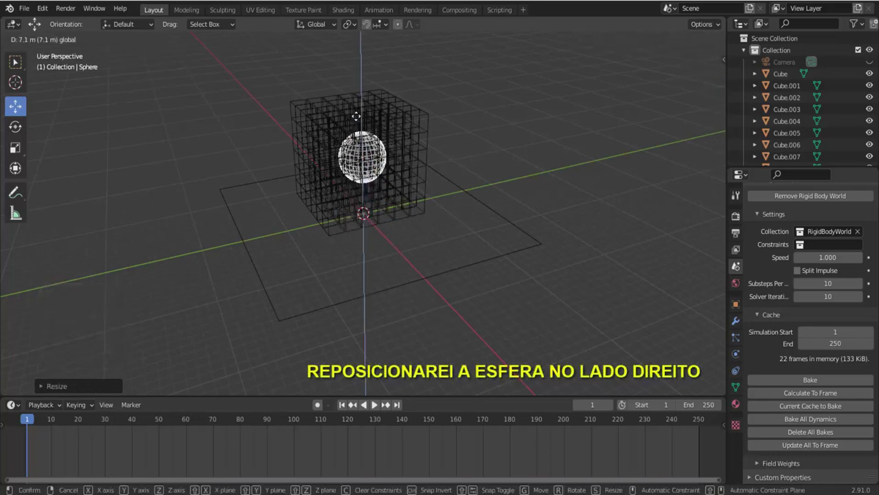
drag(398, 152, 555, 150)
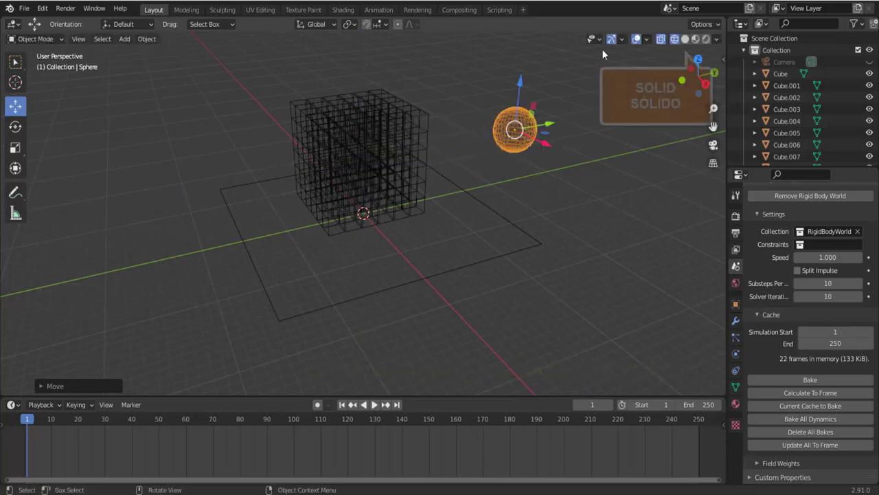
click(685, 40)
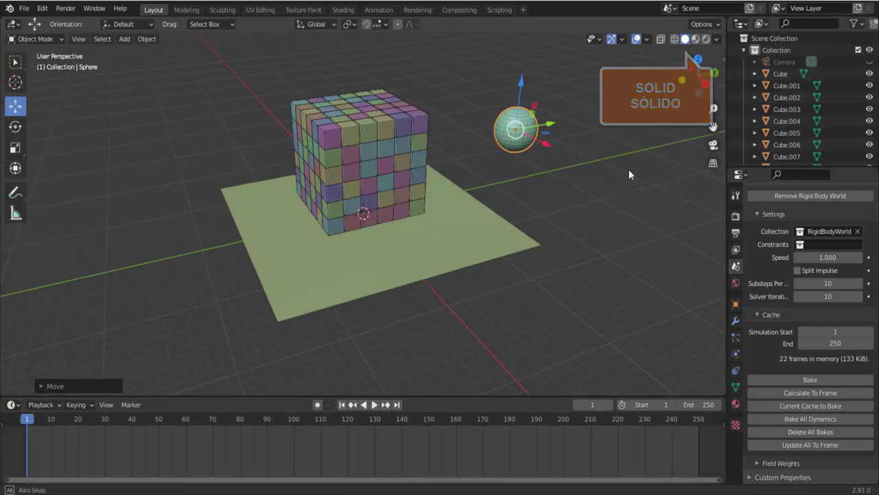
mouse_move(629, 169)
middle_down()
mouse_move(630, 158)
mouse_move(605, 169)
middle_up()
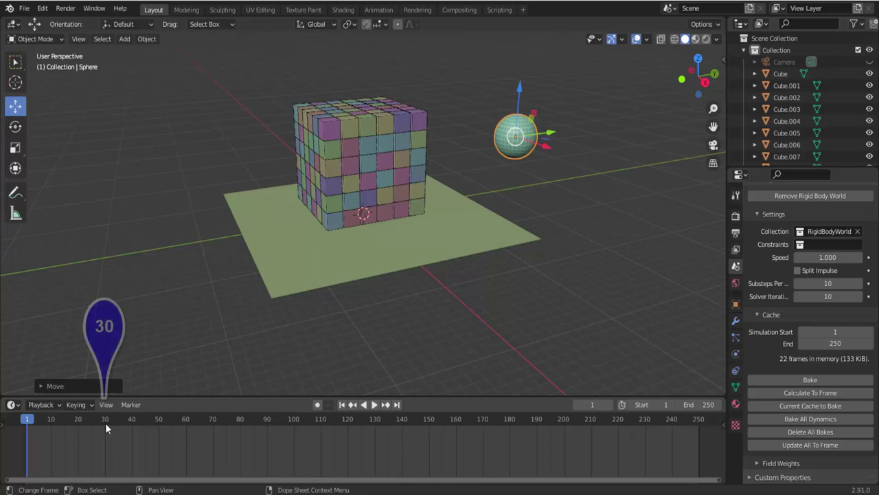
Keyframe the sphere's location at frame 30.
click(105, 423)
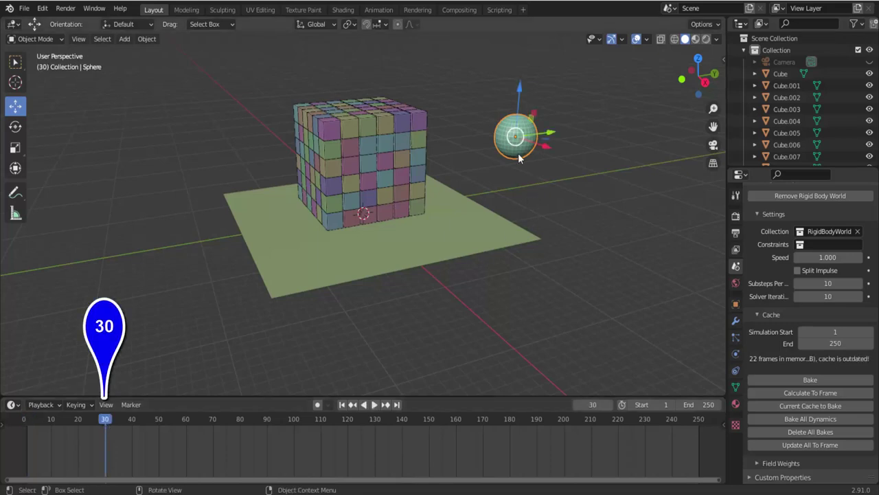
key(i)
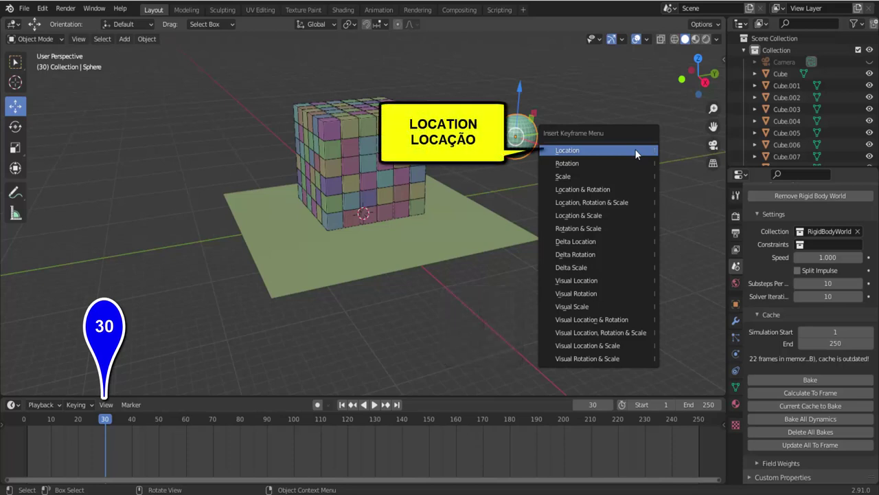
click(635, 148)
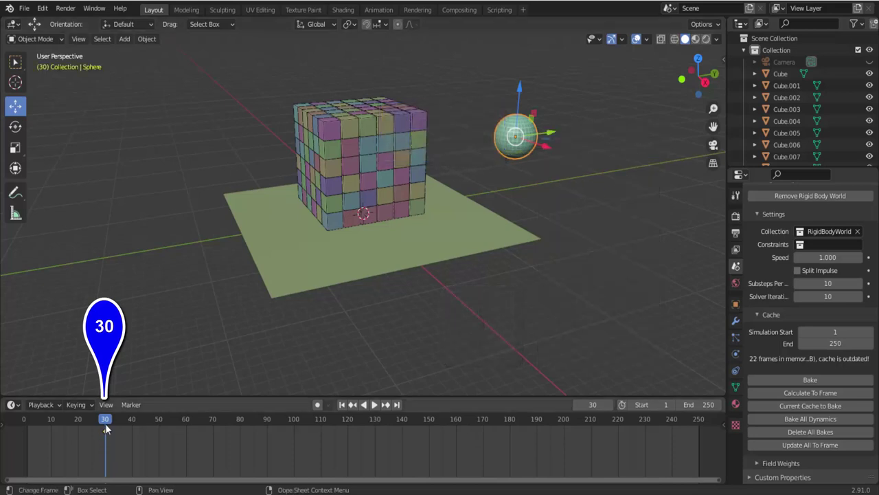
At frame 70, move the sphere to the block's left, keyframe its location, then return to frame 1.
key(space)
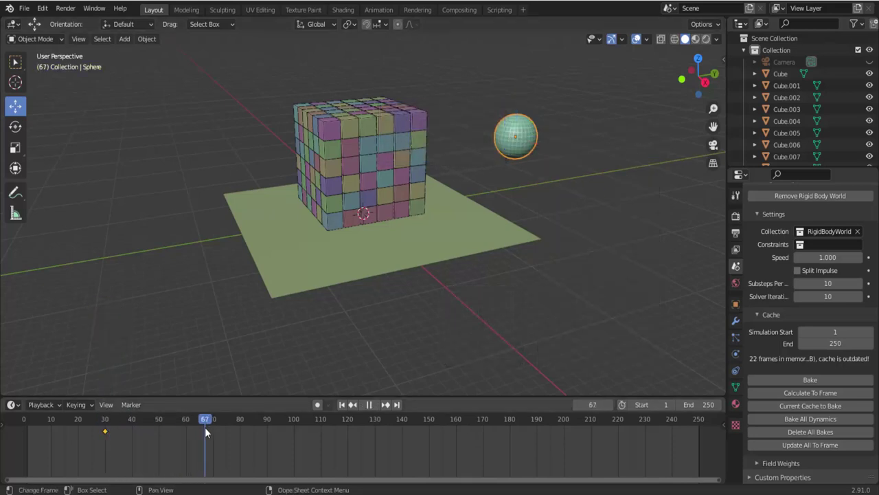
key(space)
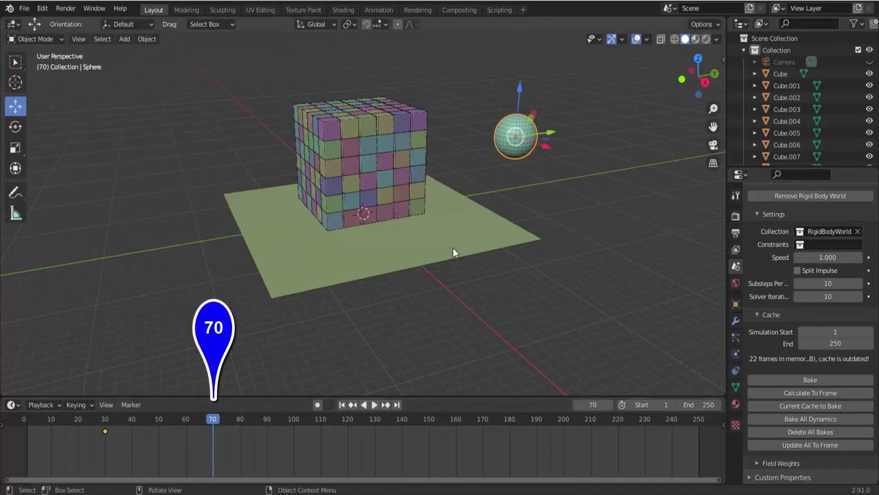
mouse_move(552, 134)
mouse_down()
mouse_move(319, 152)
mouse_move(296, 165)
mouse_up()
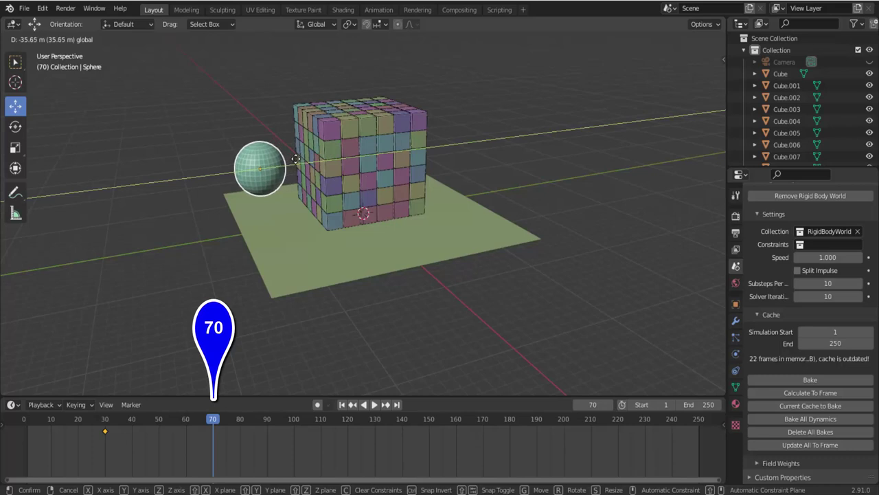
key(i)
click(641, 134)
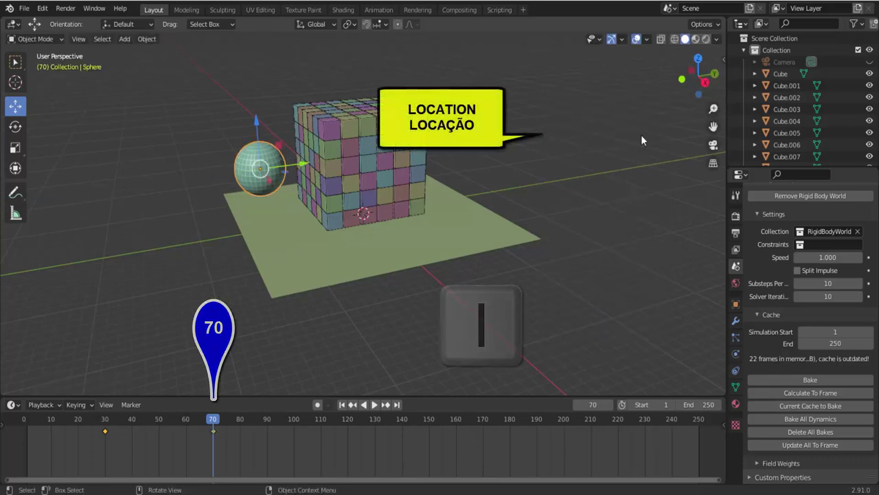
key(shift+Left)
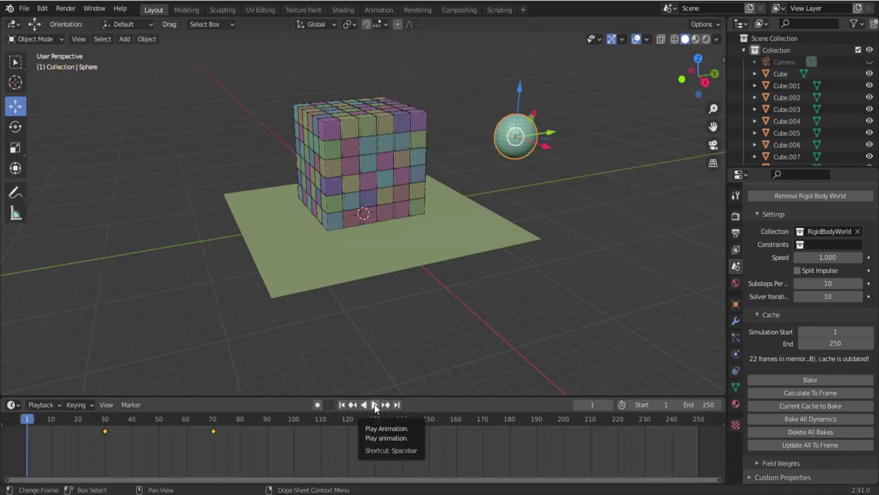
Preview the sphere's keyed path, rewind to frame 1, then add an Active rigid body to the sphere.
click(374, 405)
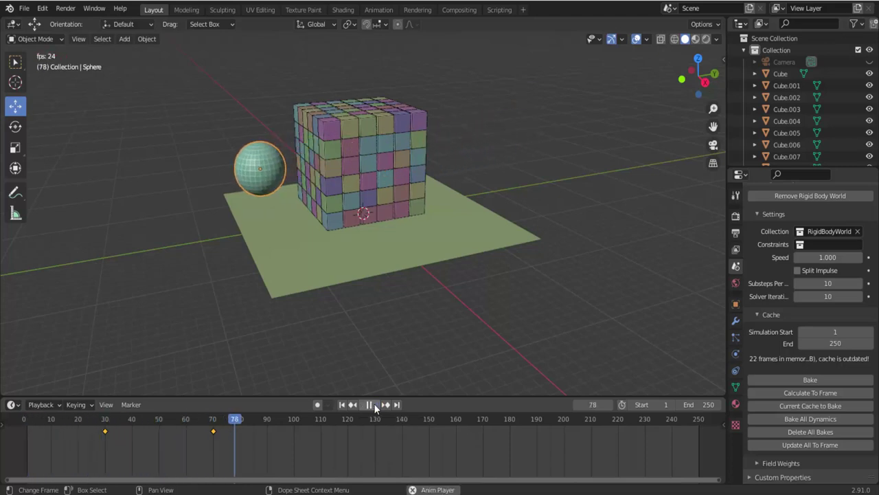
click(373, 403)
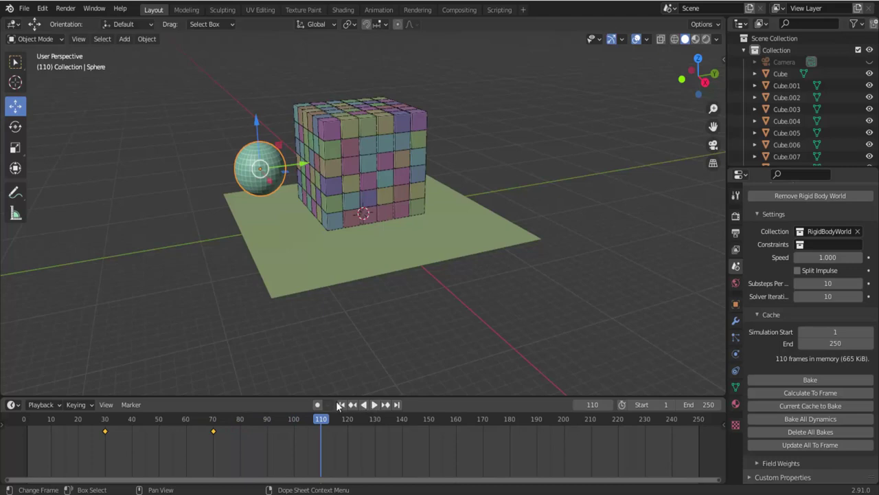
click(342, 405)
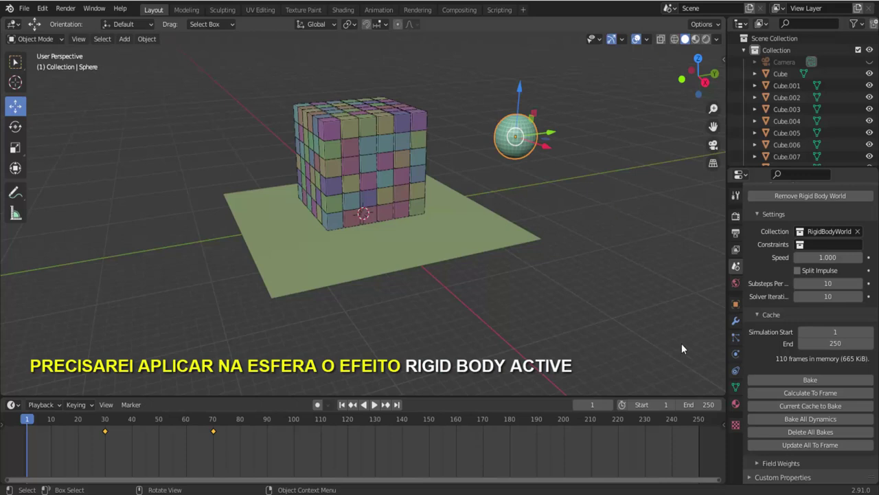
click(736, 354)
click(815, 307)
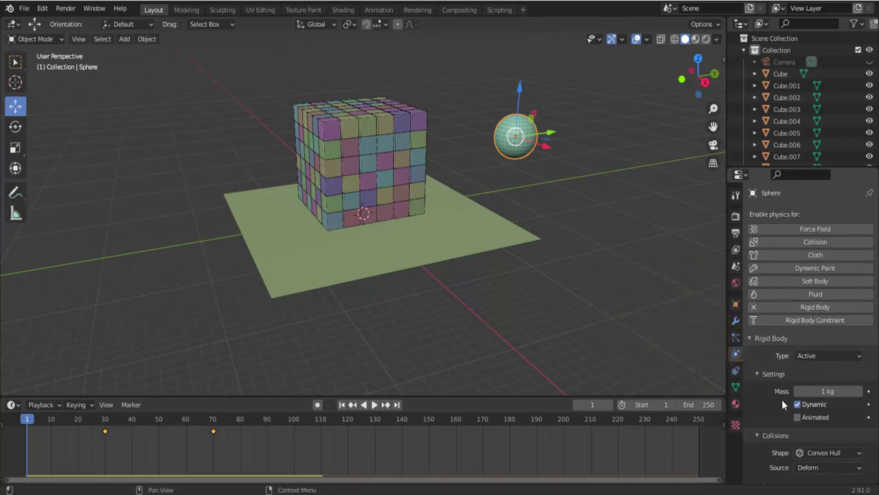
Give the sphere's rigid body a 35 kg mass and a Sphere collision shape.
click(828, 391)
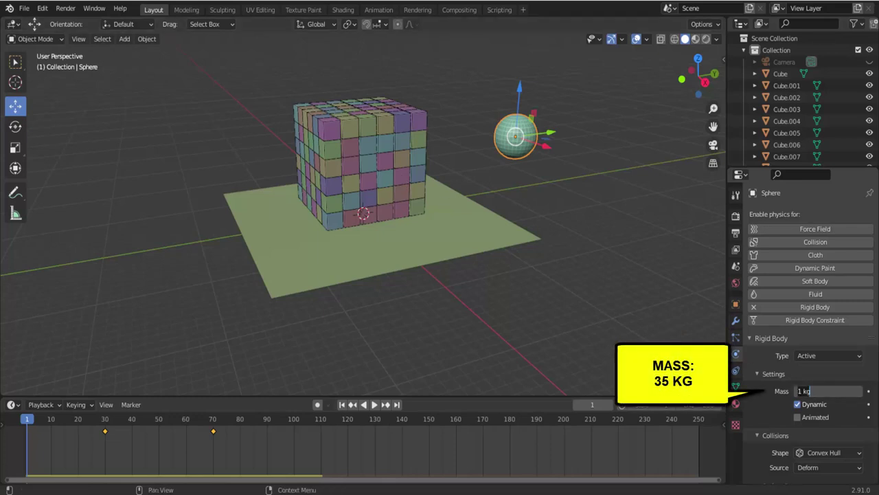
text(35)
key(Return)
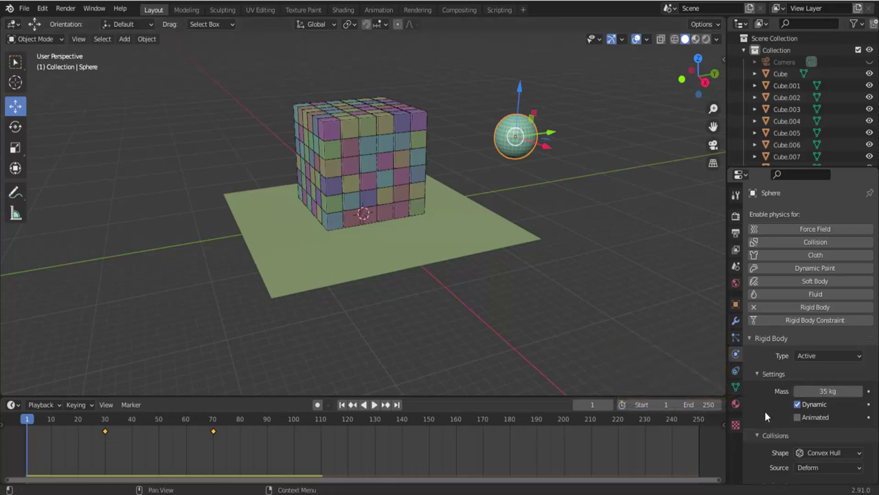
scroll(765, 411, down, 3)
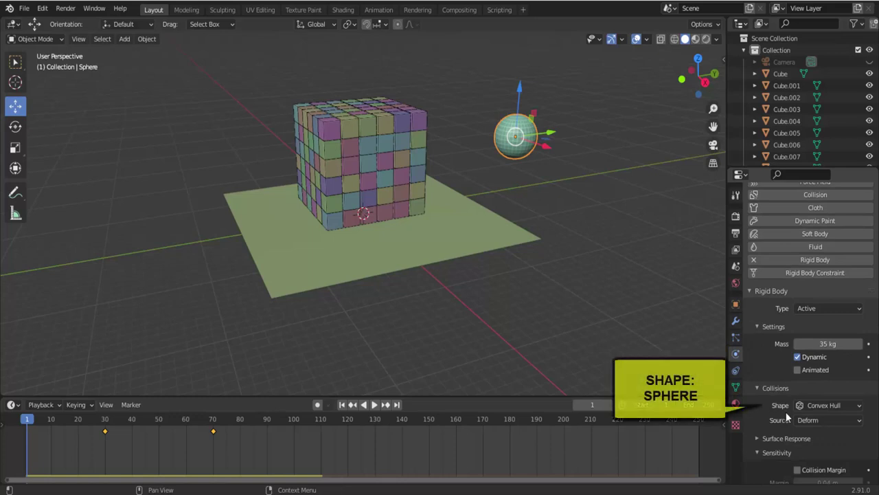
click(816, 408)
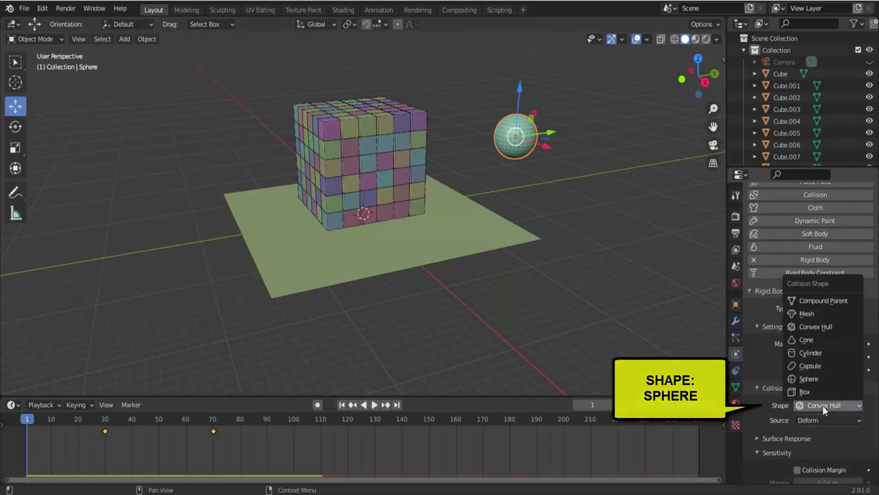
click(816, 378)
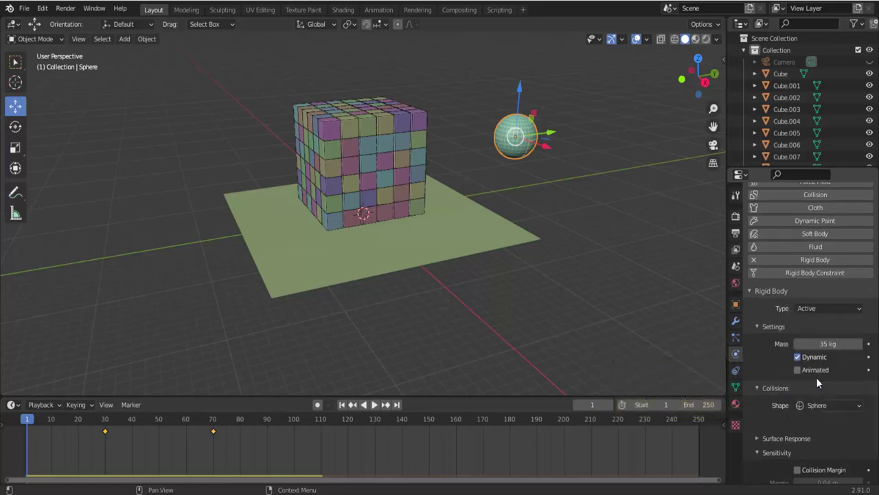
Play the simulation twice to test the sphere, then rewind to frame 1.
click(375, 405)
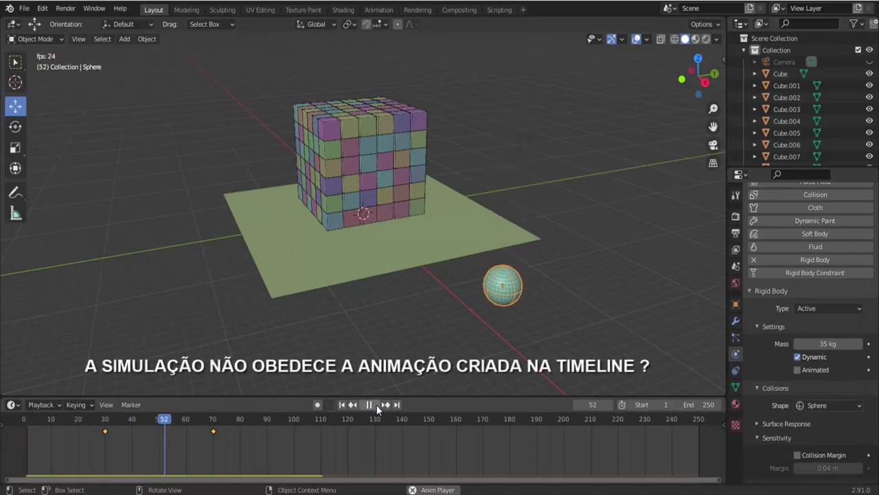
key(Escape)
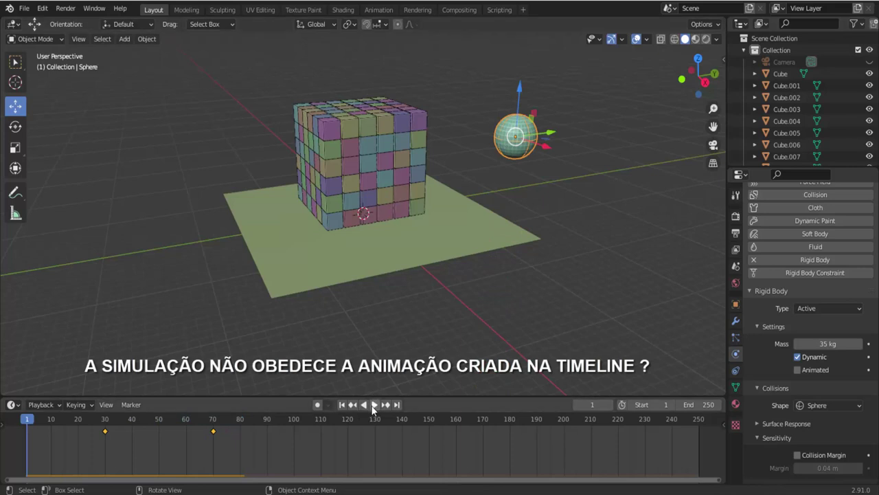
click(372, 405)
click(372, 407)
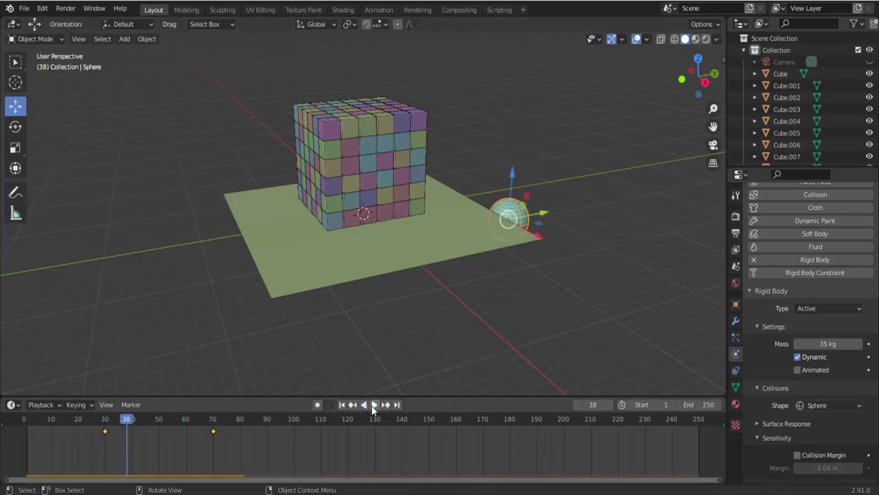
click(343, 405)
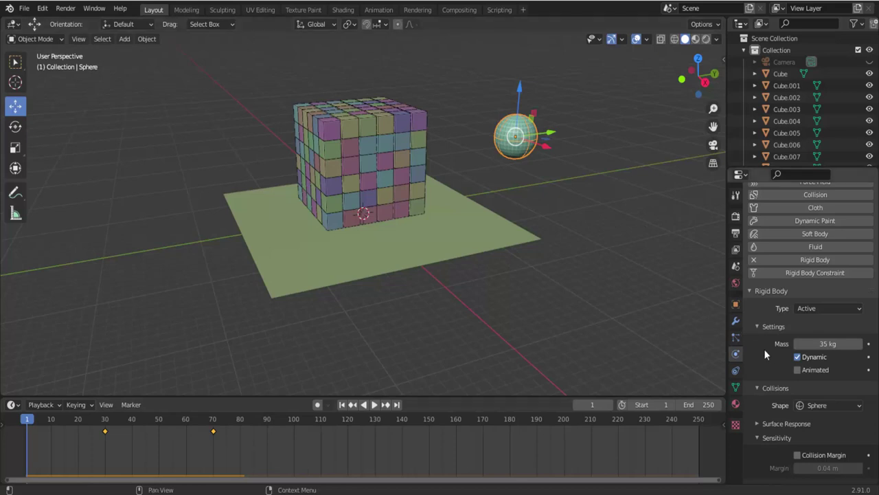
Enable Animated on the sphere's rigid body, run the simulation to frame 110, then reset to frame 1.
click(798, 371)
click(375, 409)
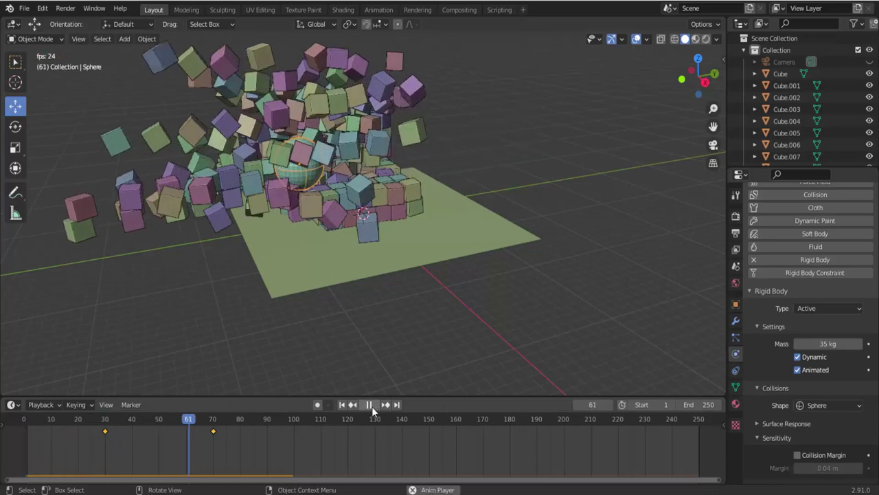
click(369, 404)
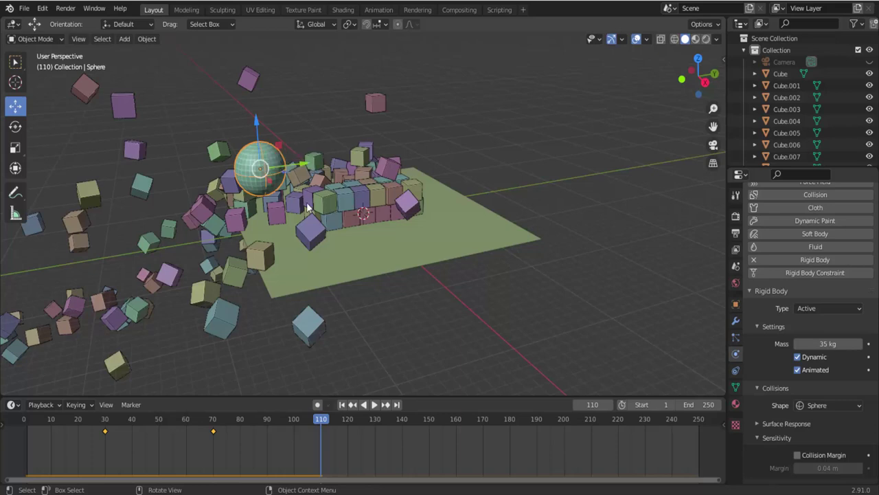
click(342, 405)
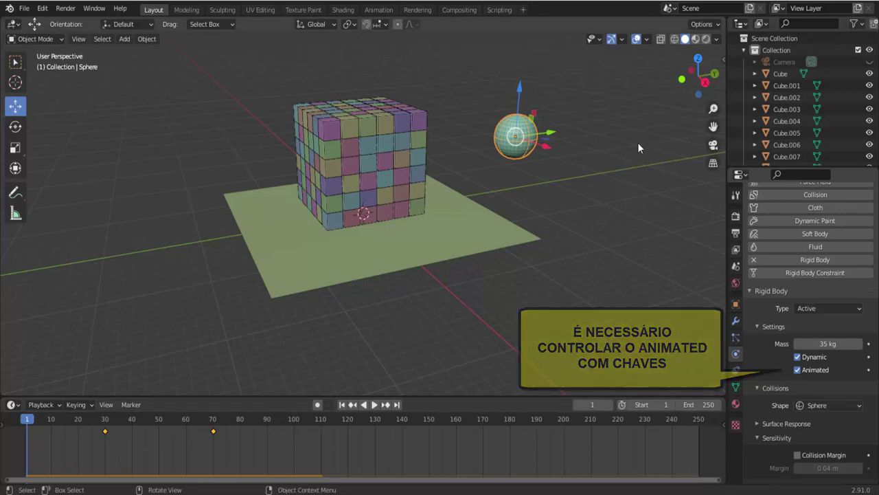
In wireframe shading, stop playback at frame 53 and keyframe the sphere's Animated option on.
click(672, 41)
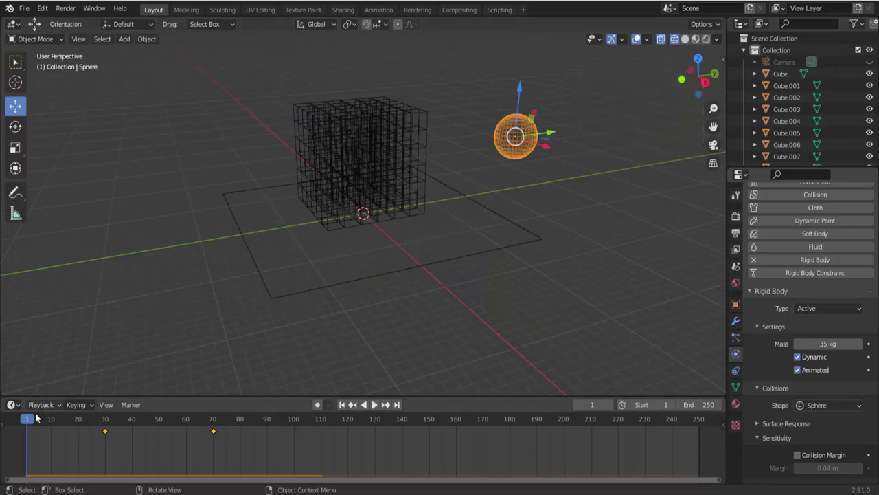
key(space)
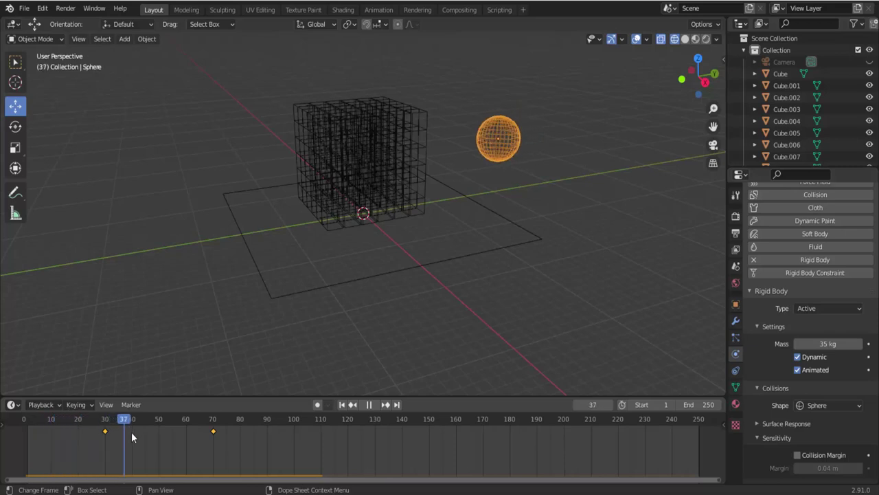
key(space)
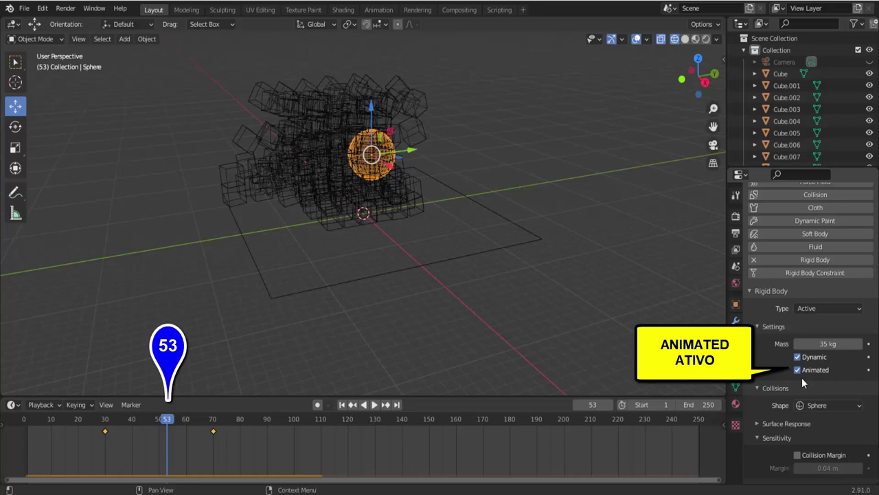
click(868, 370)
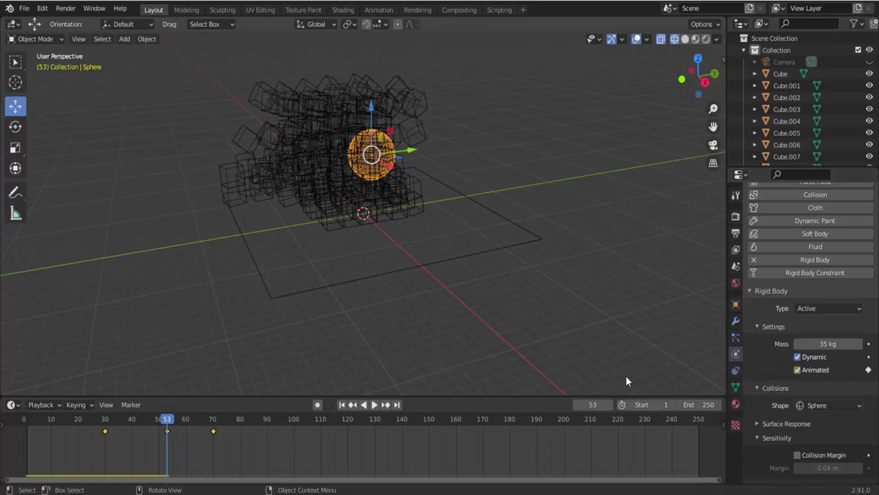
At frame 54, uncheck Animated and keyframe it off.
click(612, 404)
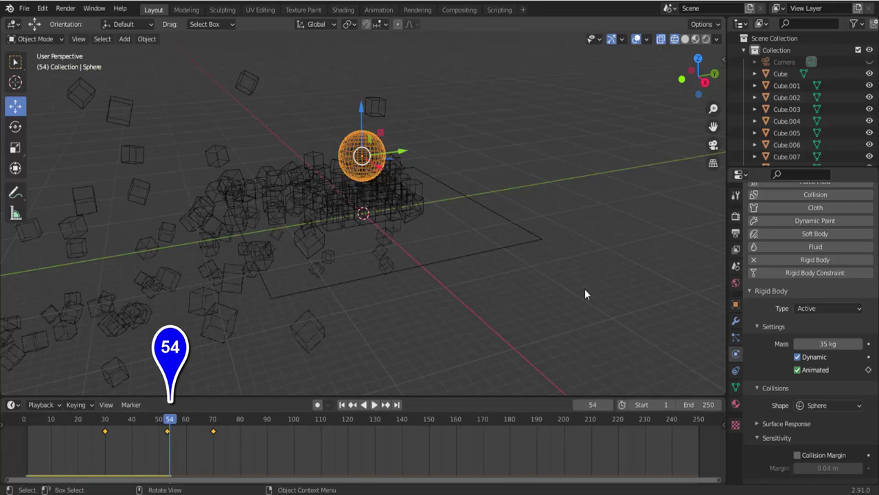
click(798, 372)
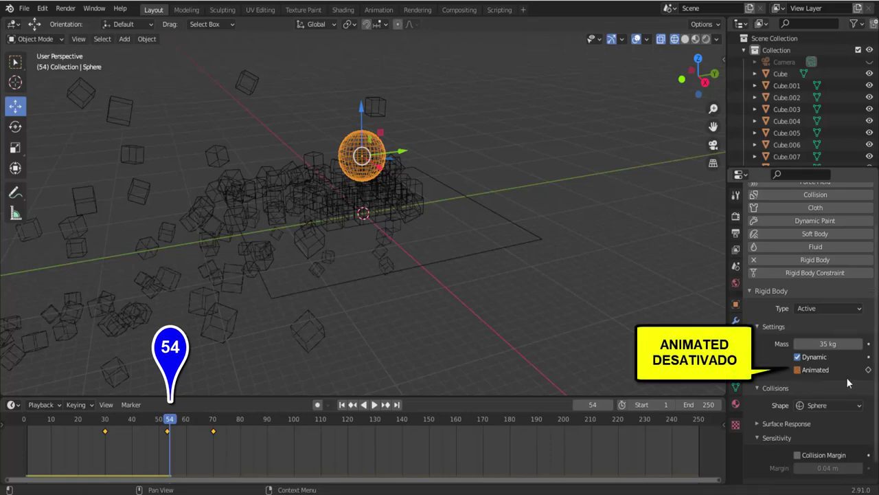
click(868, 370)
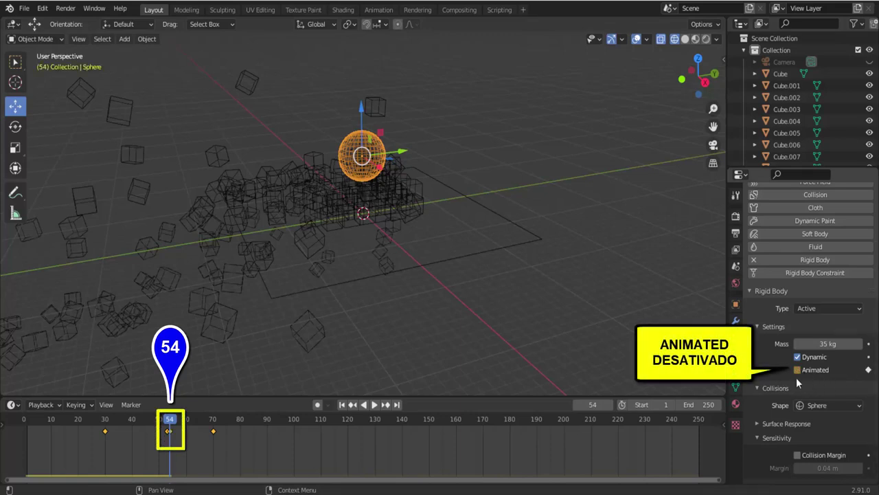
Replay the simulation from frame 1 to watch the sphere switch to physics mid-sweep.
click(342, 404)
click(375, 405)
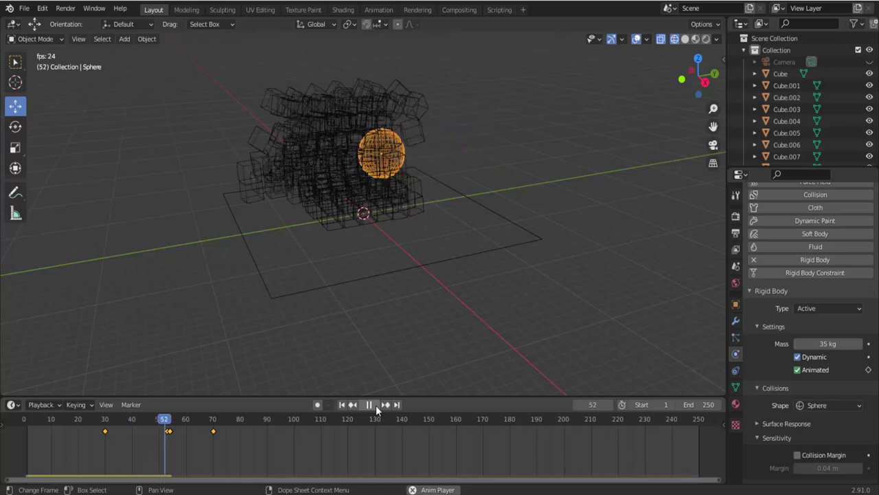
key(space)
scroll(103, 268, down, 3)
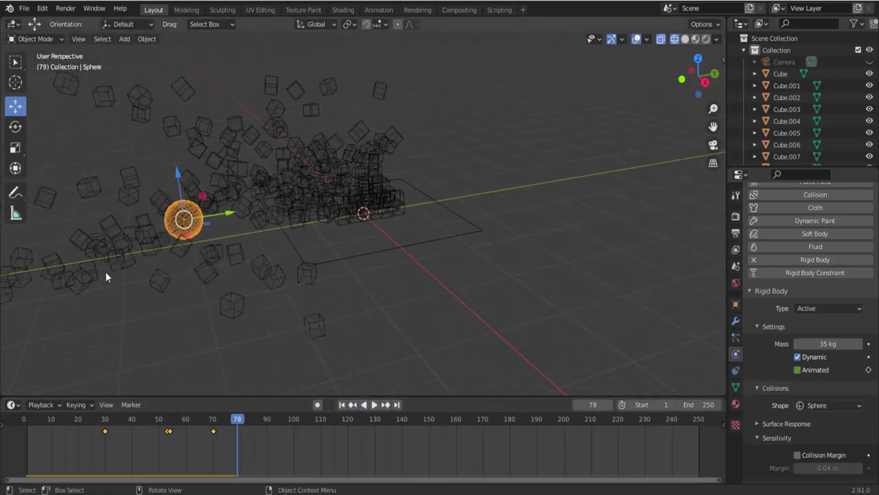
scroll(105, 272, down, 2)
click(375, 405)
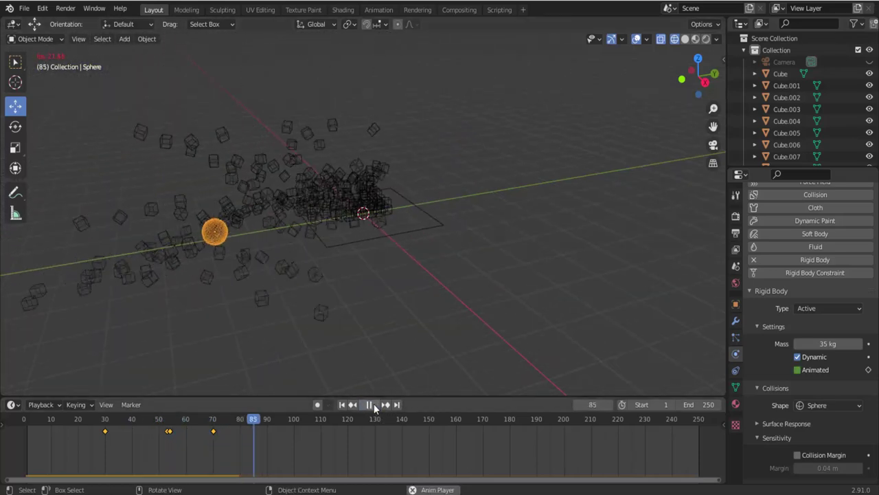
click(375, 405)
Return to frame 1, switch to solid shading and remove the sphere's rigid body.
click(342, 405)
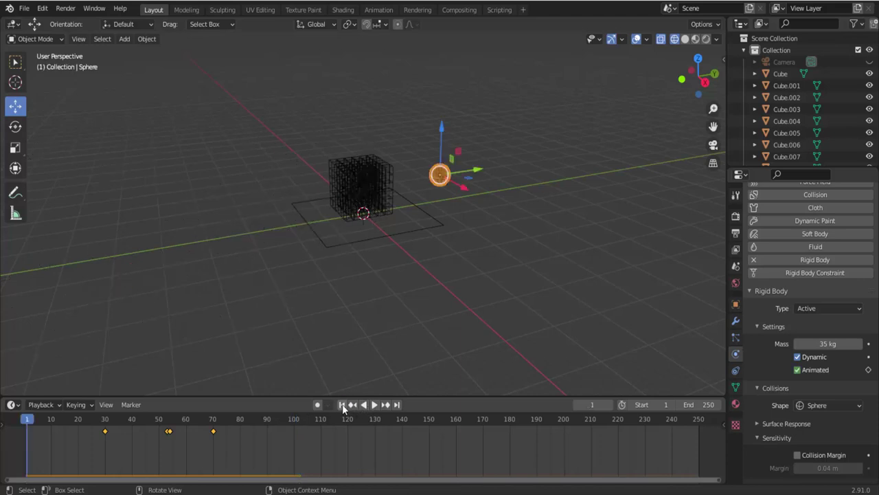
click(685, 39)
scroll(475, 263, up, 3)
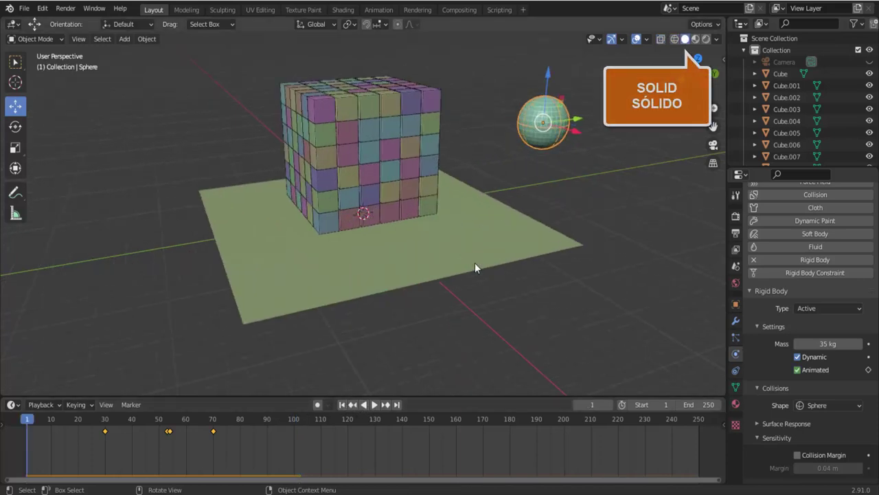
scroll(475, 263, down, 2)
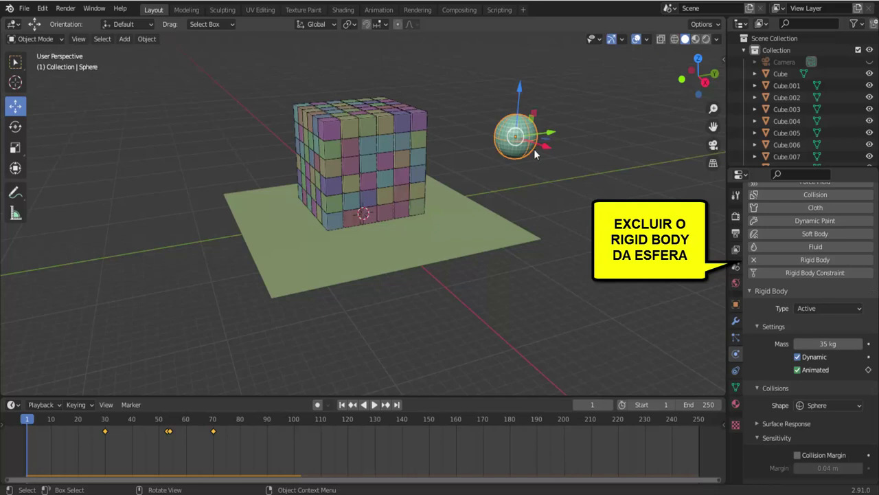
click(755, 261)
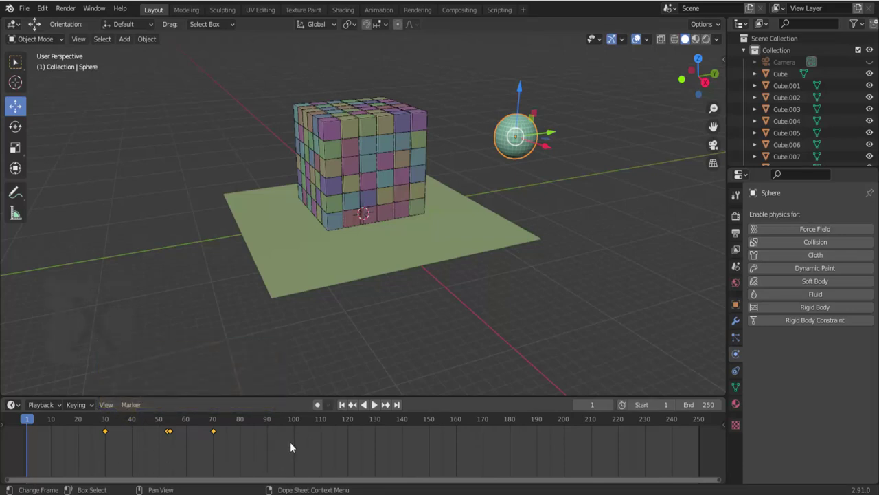
Delete all of the sphere's keyframes and check the playback, ending at frame 1.
key(x)
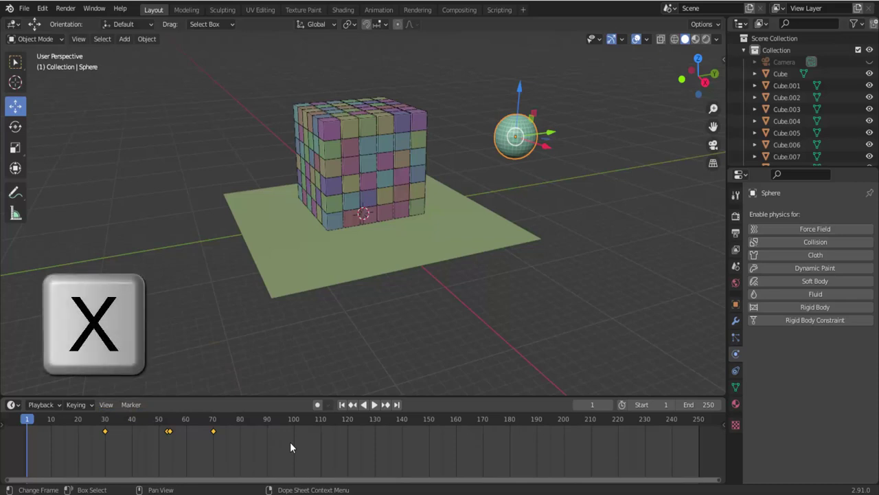
key(x)
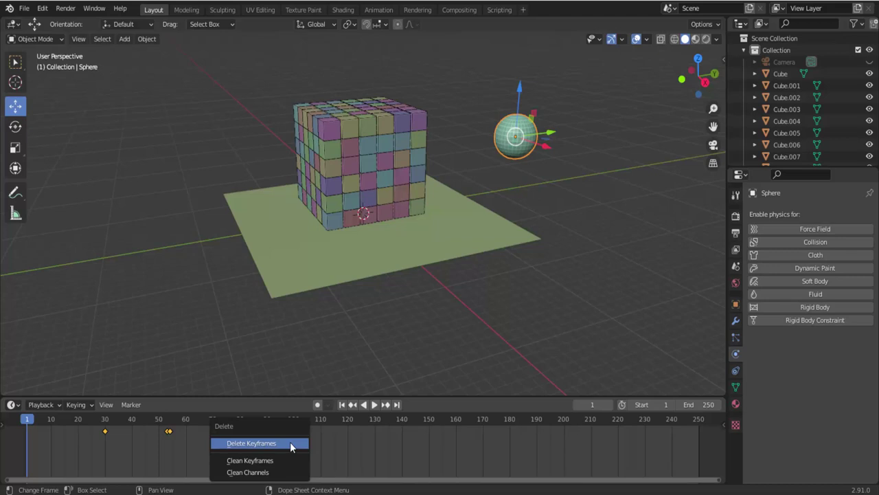
click(292, 446)
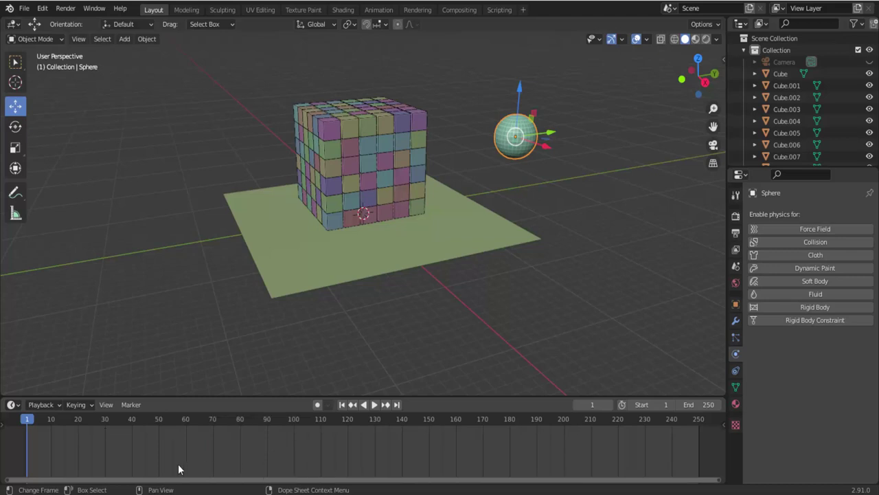
click(374, 405)
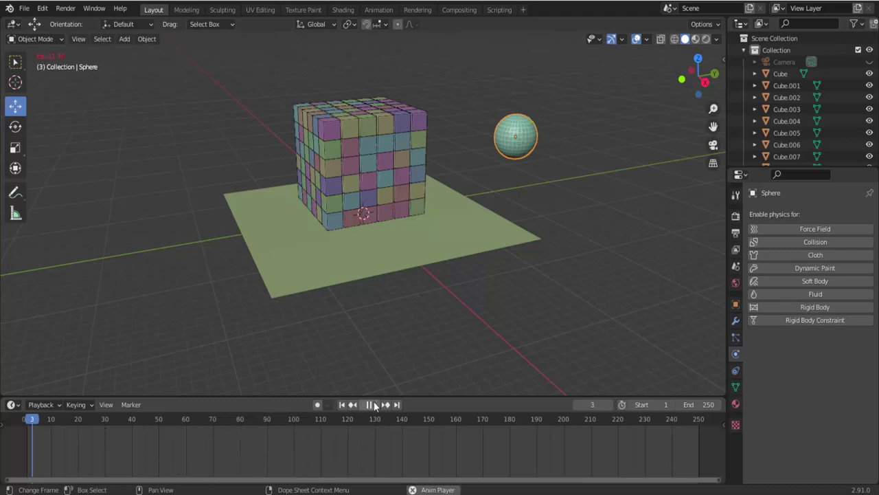
click(372, 406)
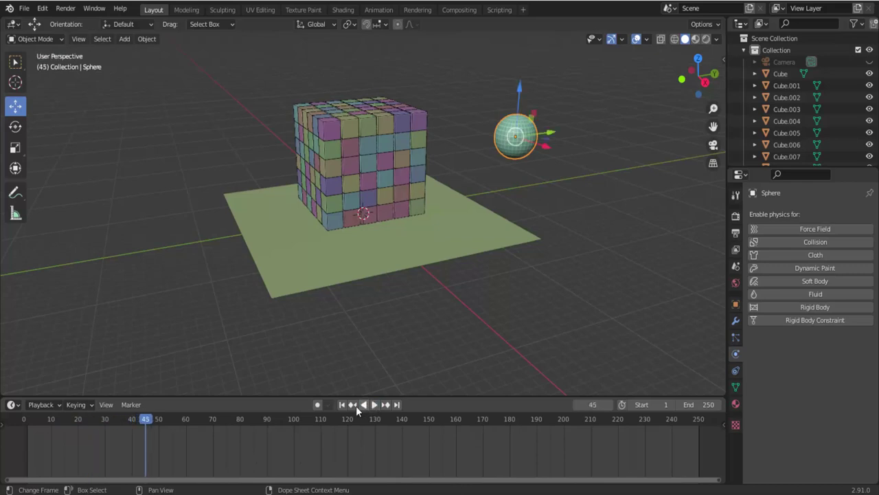
click(343, 404)
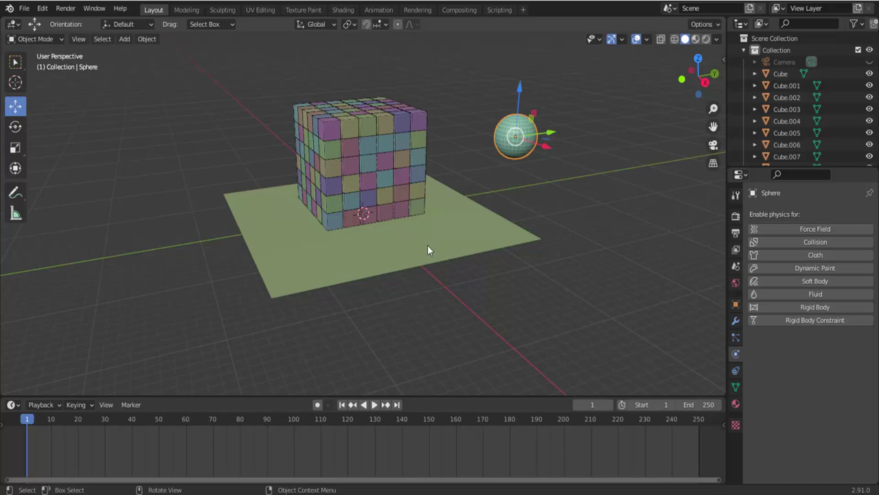
click(126, 39)
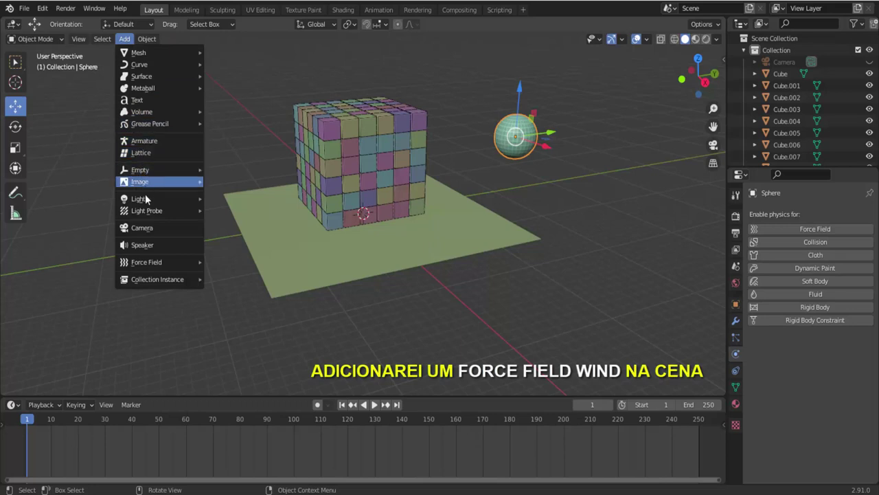
mouse_move(146, 261)
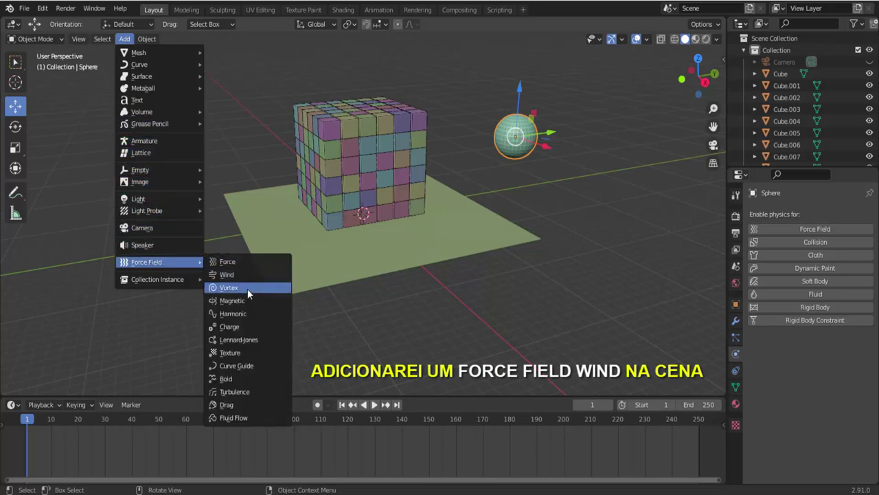
Add a Wind force field, enlarge it and move it along Y past the sphere.
click(241, 277)
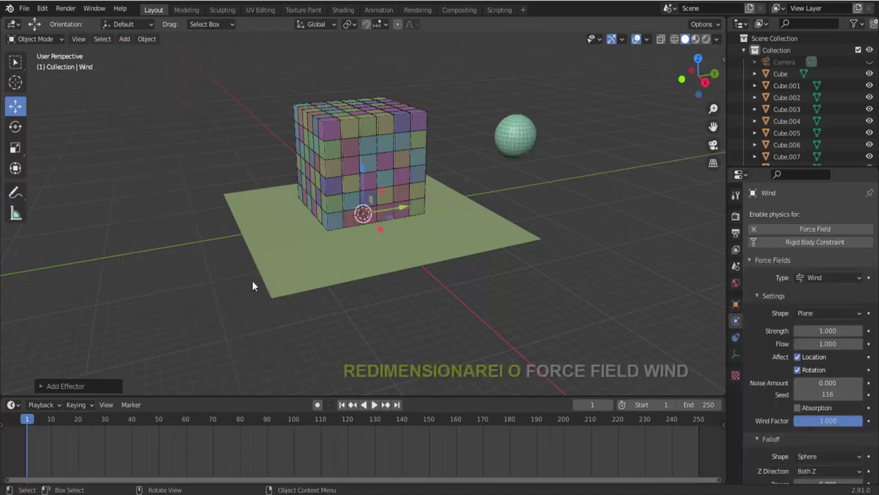
key(s)
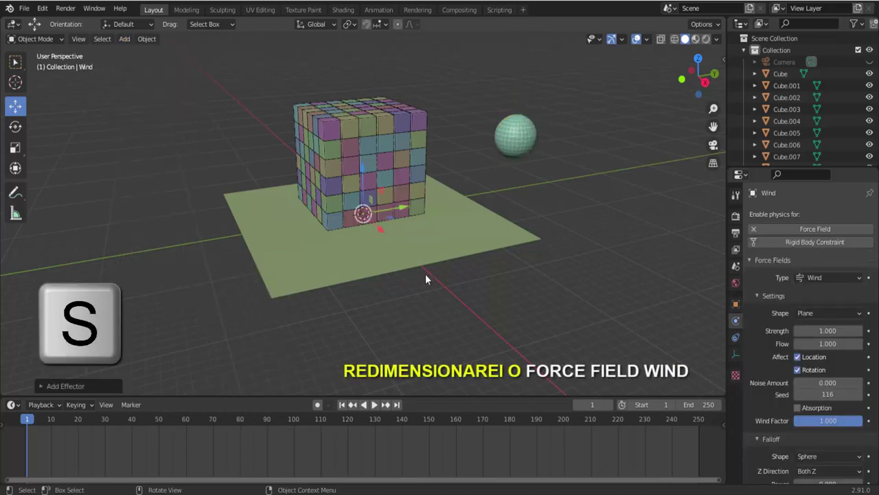
click(471, 305)
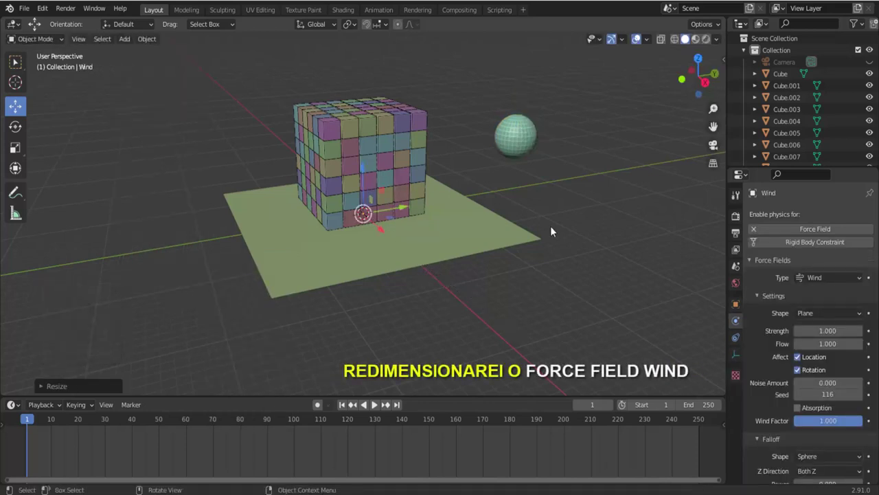
drag(398, 210, 593, 174)
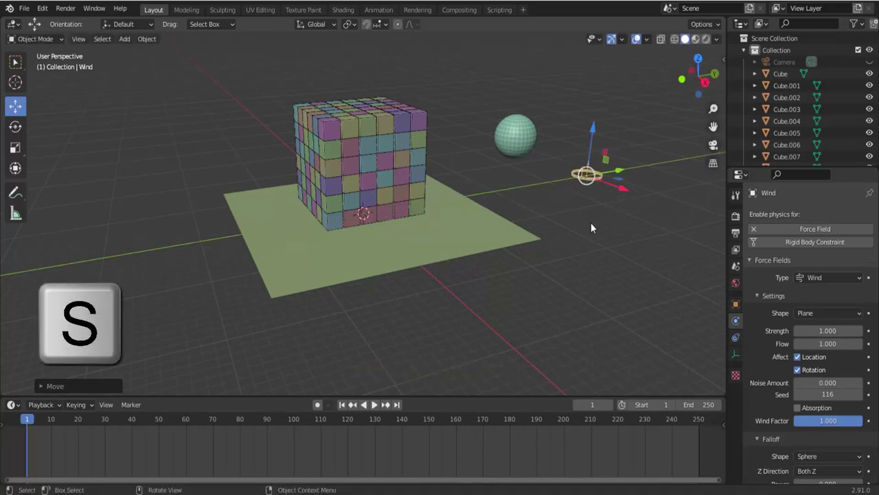
key(s)
click(622, 251)
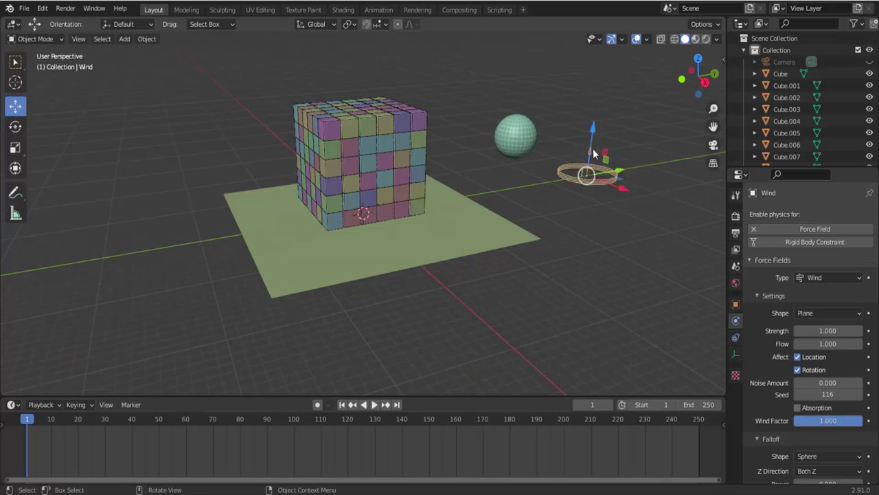
Shift the wind field further along Y, rotate it 90° about X and raise it above the ground.
key(g)
key(y)
click(633, 168)
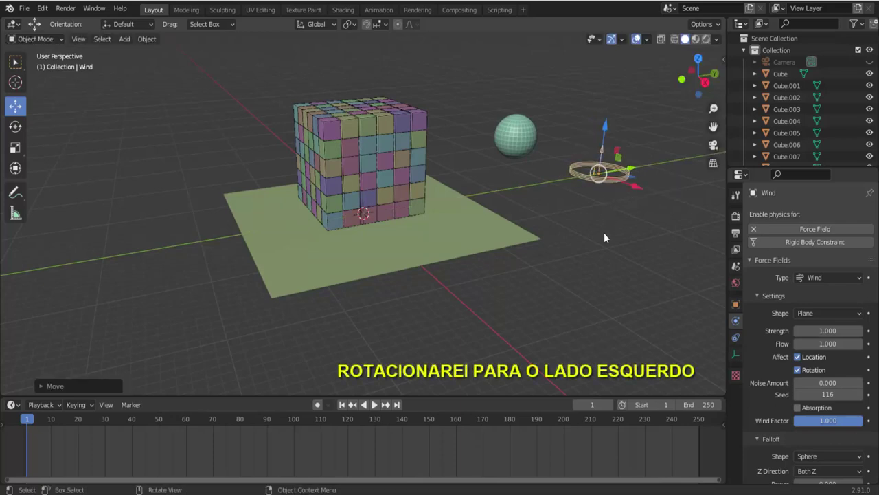
key(r)
key(x)
key(9)
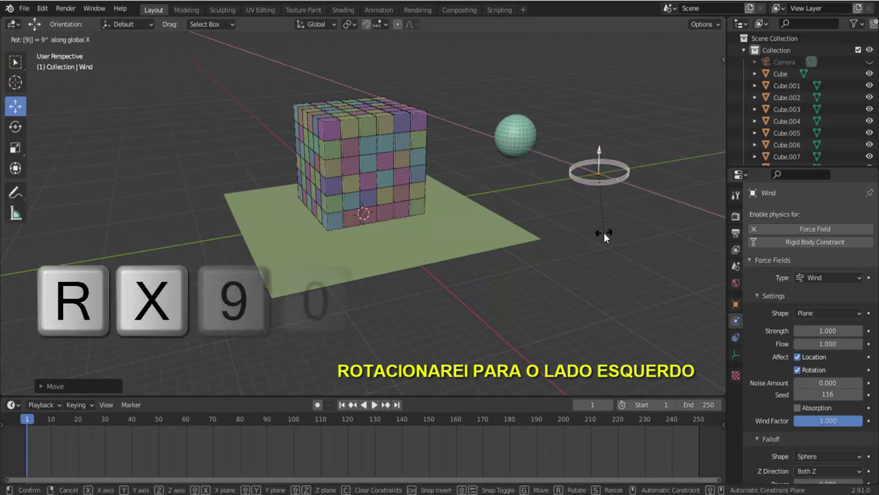
key(0)
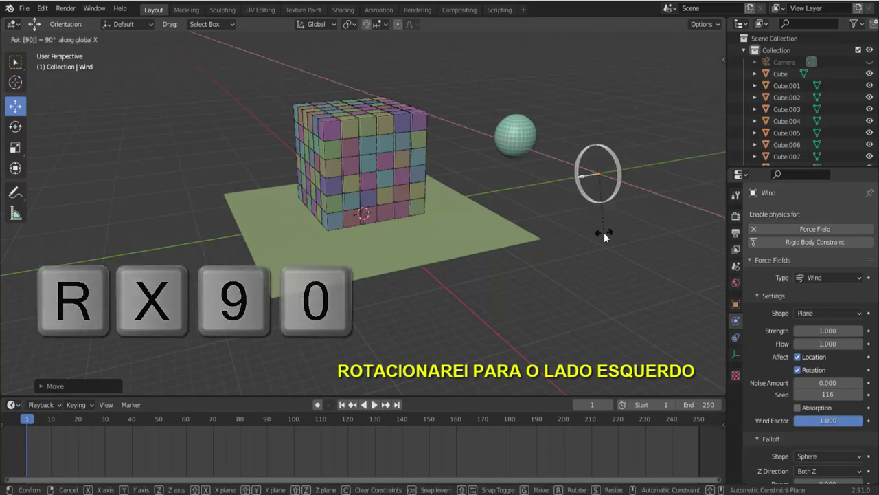
click(604, 232)
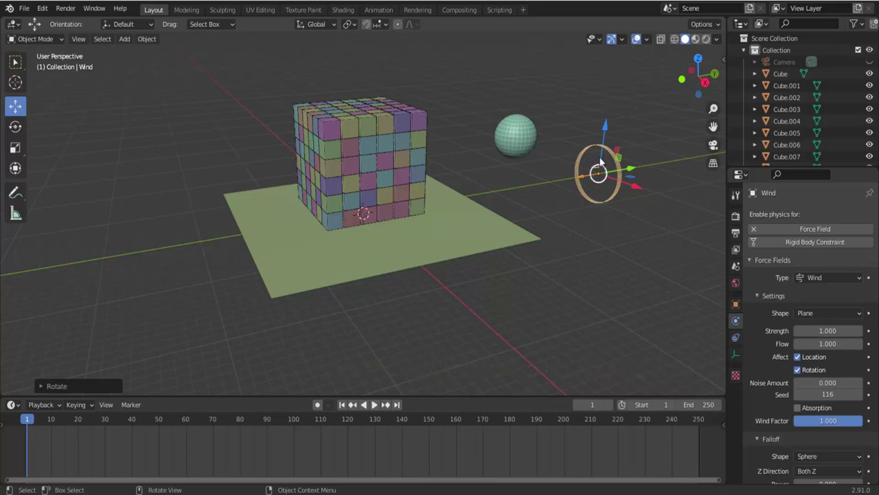
mouse_move(605, 129)
mouse_down()
mouse_move(599, 74)
mouse_move(581, 85)
mouse_up()
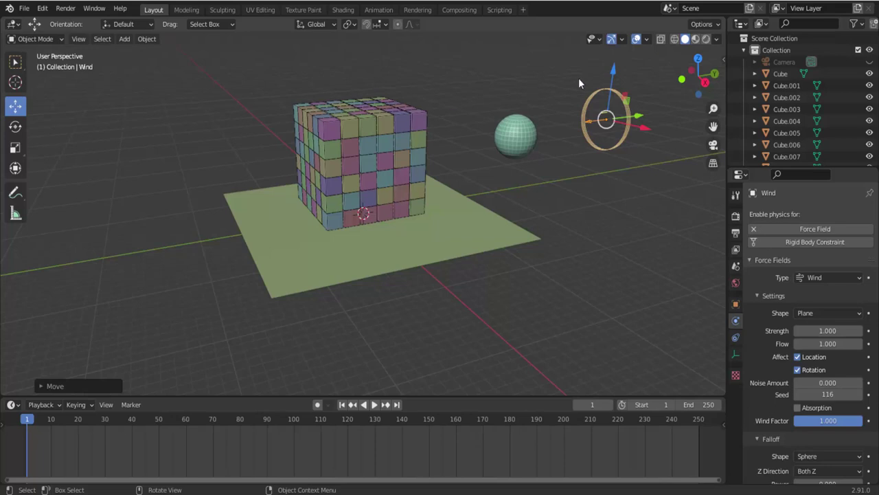
Check the front and right views, recentre the objects, and select the sphere instead of the wind field.
click(681, 80)
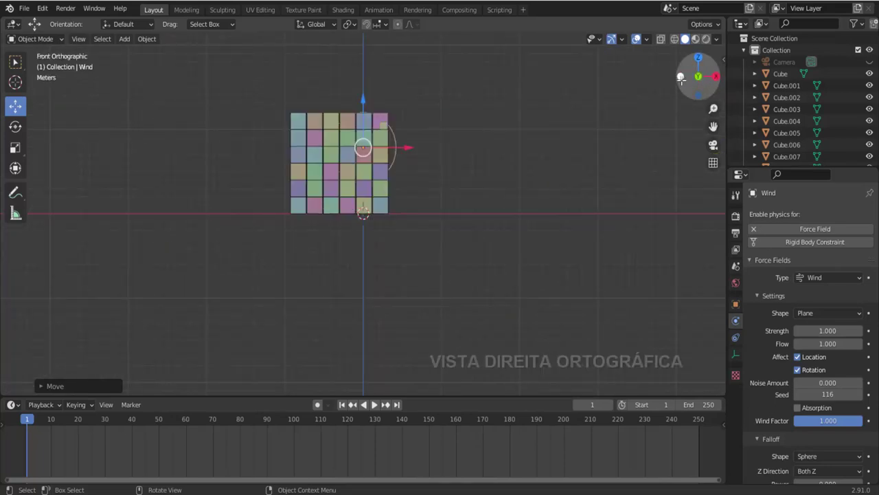
click(716, 76)
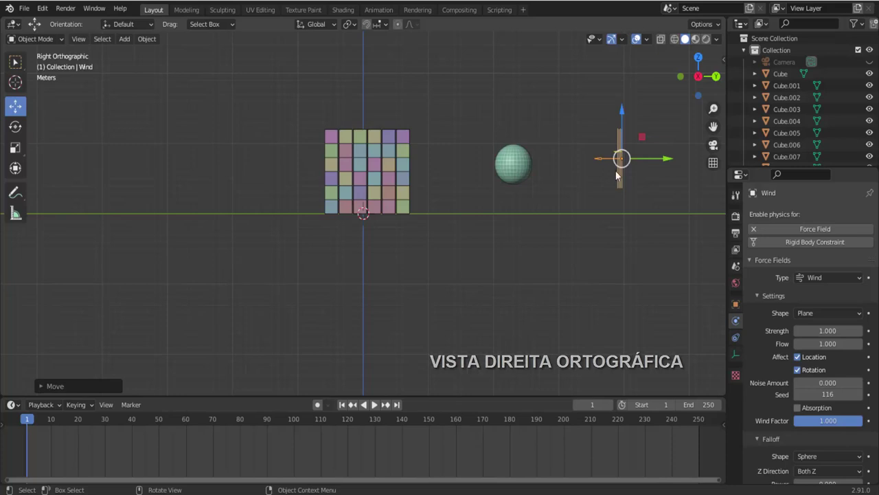
drag(713, 127, 634, 147)
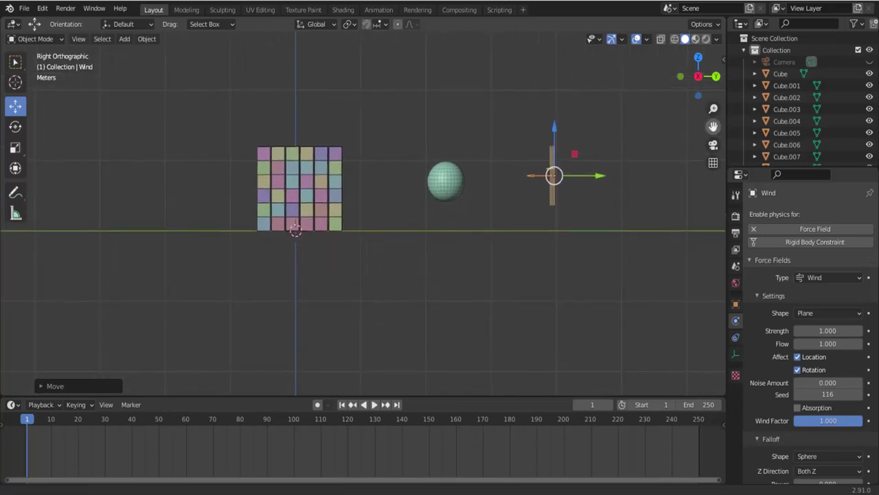
click(511, 256)
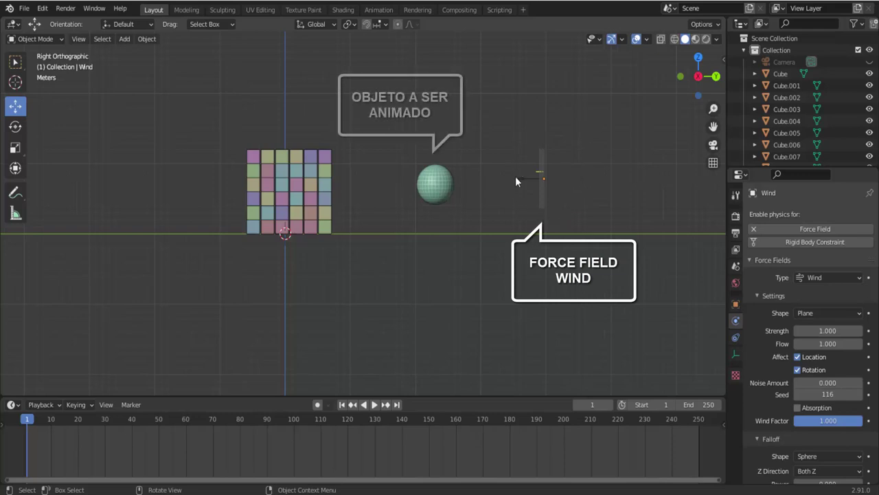
click(438, 191)
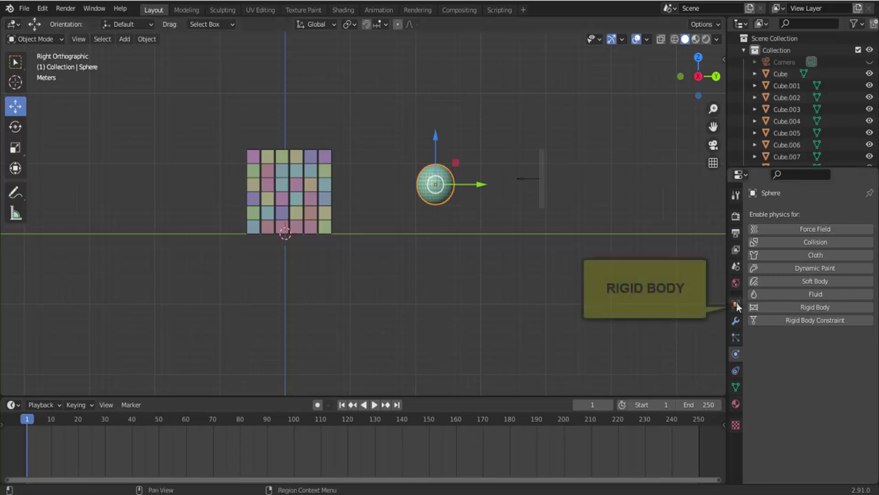
Give the sphere rigid body physics with 45 kg mass and a Sphere collision shape.
click(822, 306)
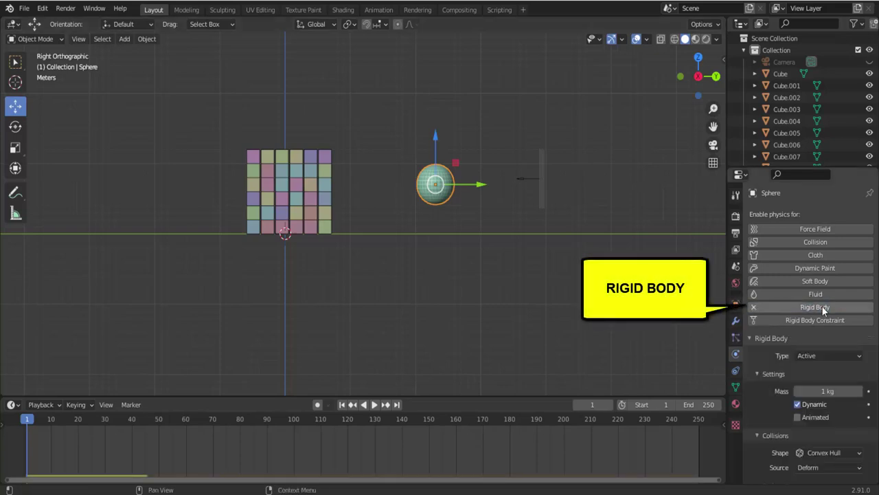
click(824, 390)
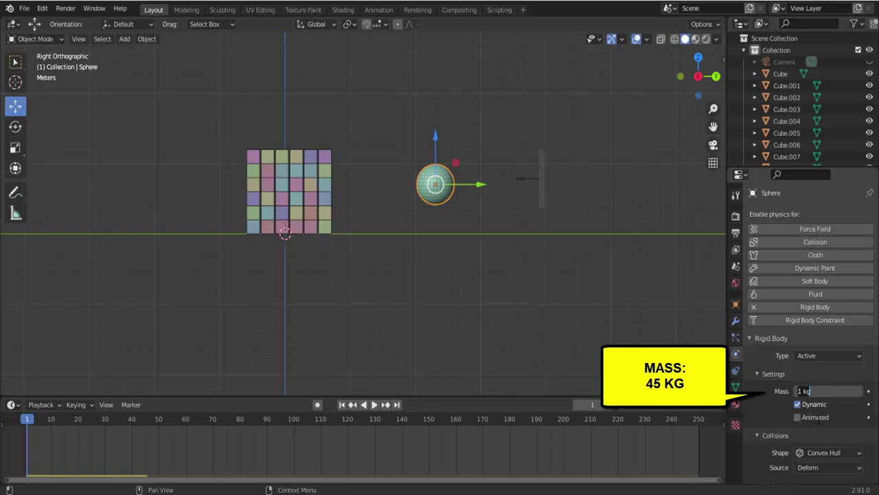
text(45)
key(Return)
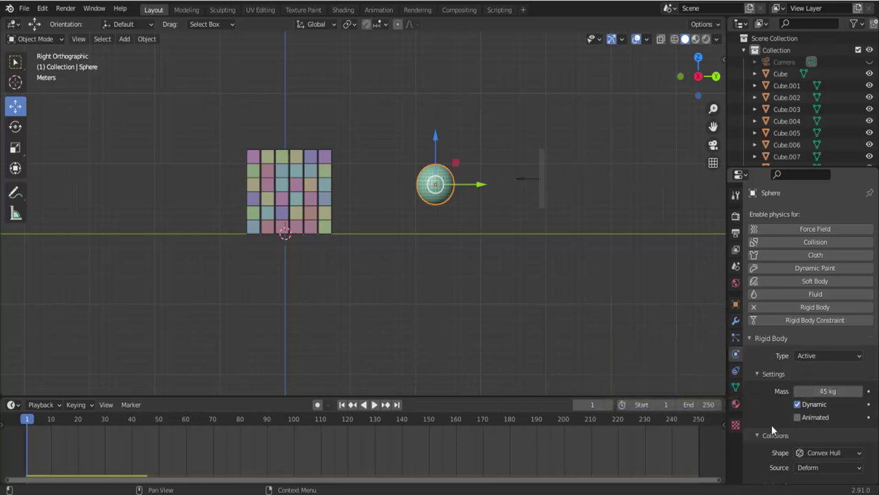
scroll(771, 424, down, 3)
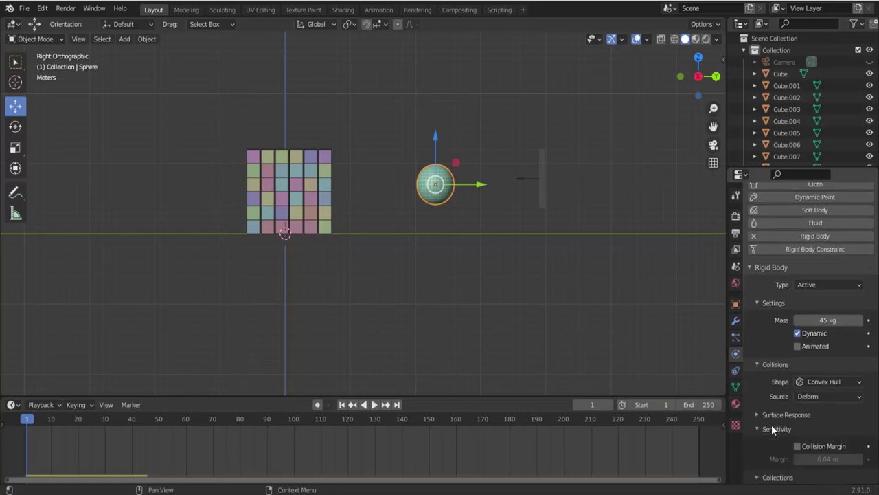
click(824, 382)
click(817, 356)
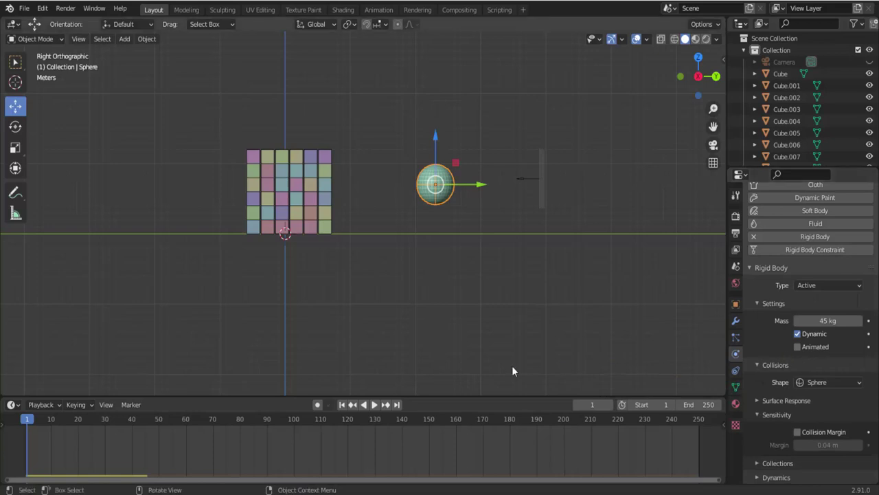
Play the animation to test the sphere's fall, then rewind to frame 1.
click(375, 405)
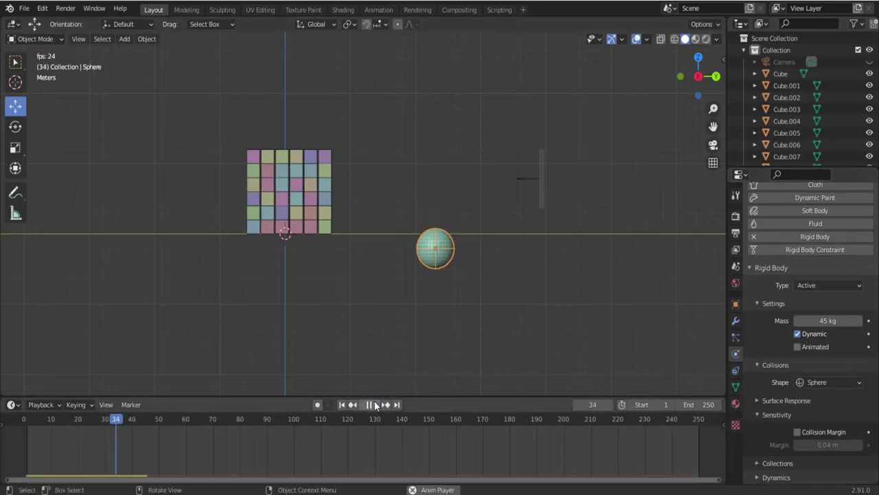
click(369, 406)
click(343, 405)
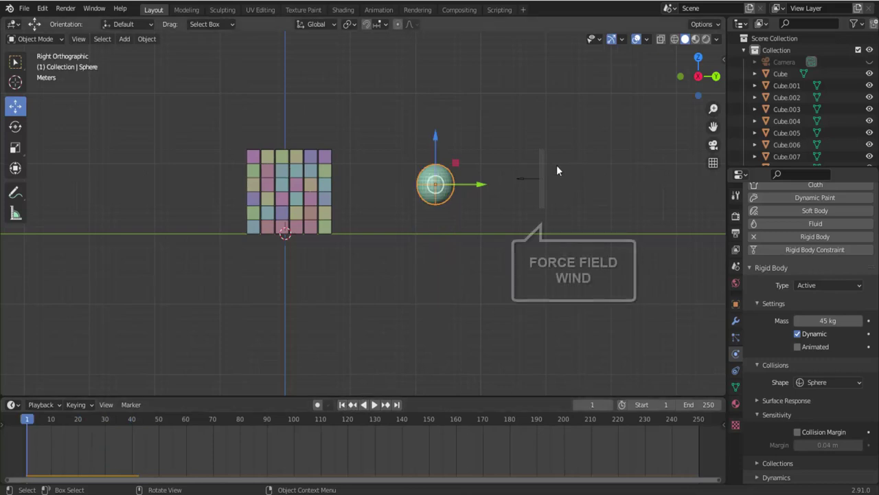
Set the wind force field's strength to 100000.
click(542, 183)
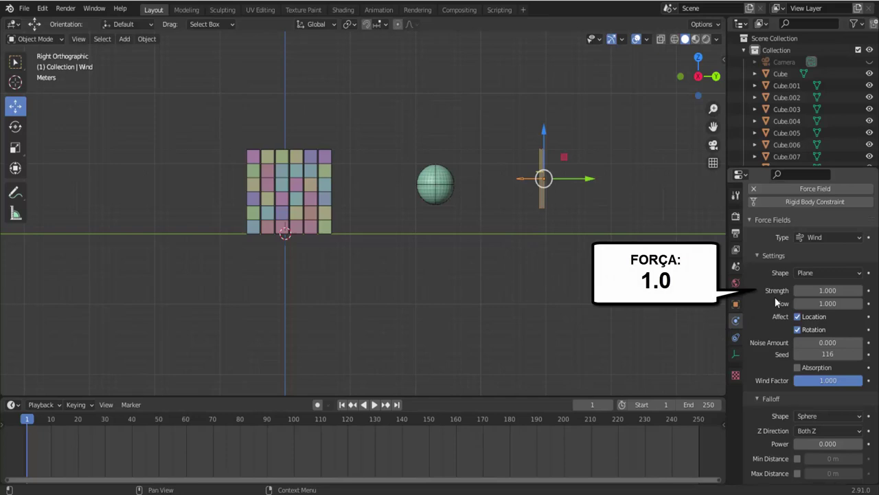
click(816, 292)
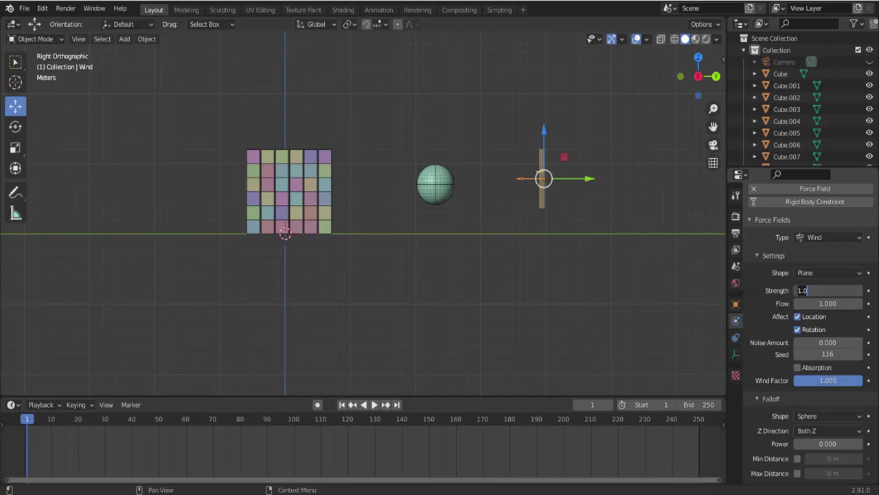
text(10)
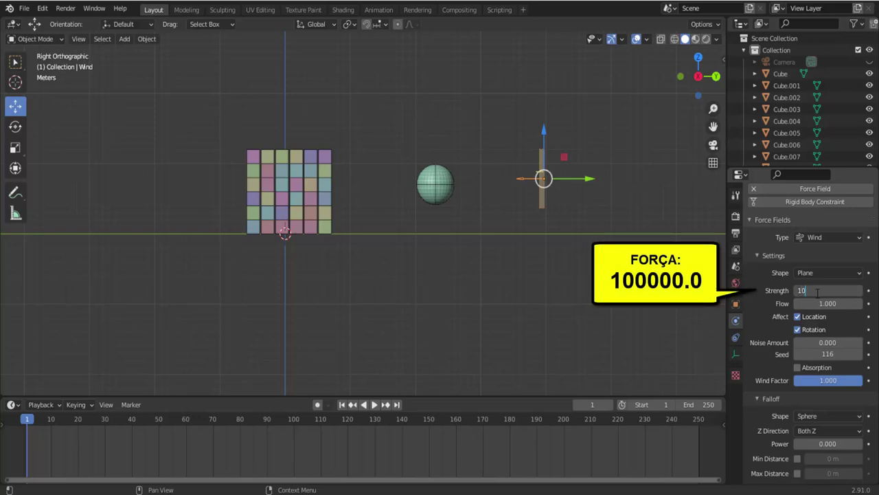
text(0000)
key(Return)
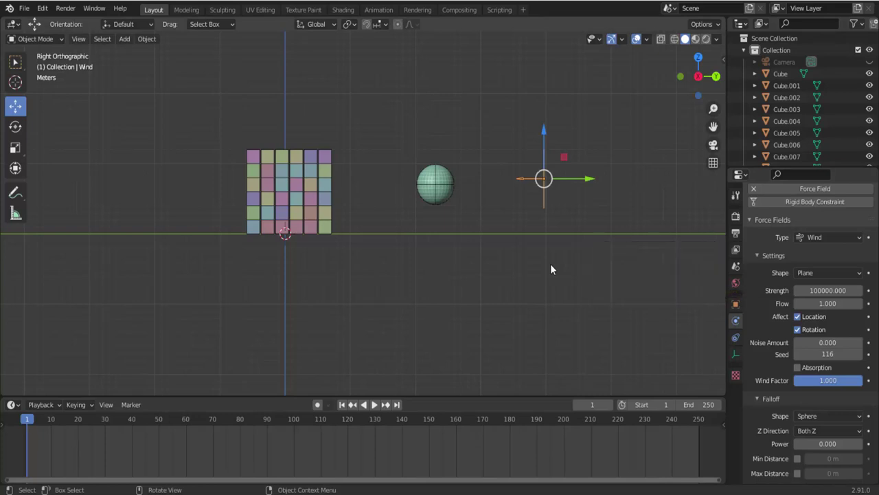
Play the simulation with the stronger wind, then scrub back to earlier frames.
click(374, 405)
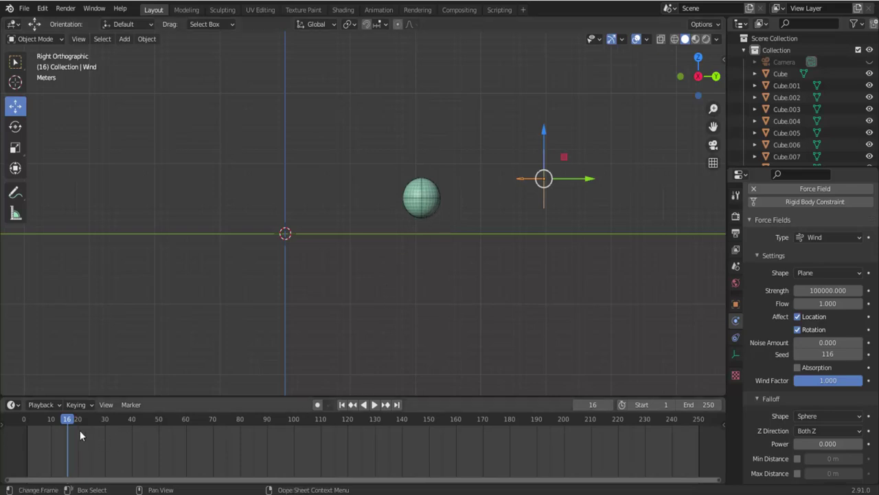
key(space)
mouse_move(61, 421)
mouse_down()
mouse_move(21, 431)
mouse_move(53, 436)
mouse_move(26, 437)
mouse_up()
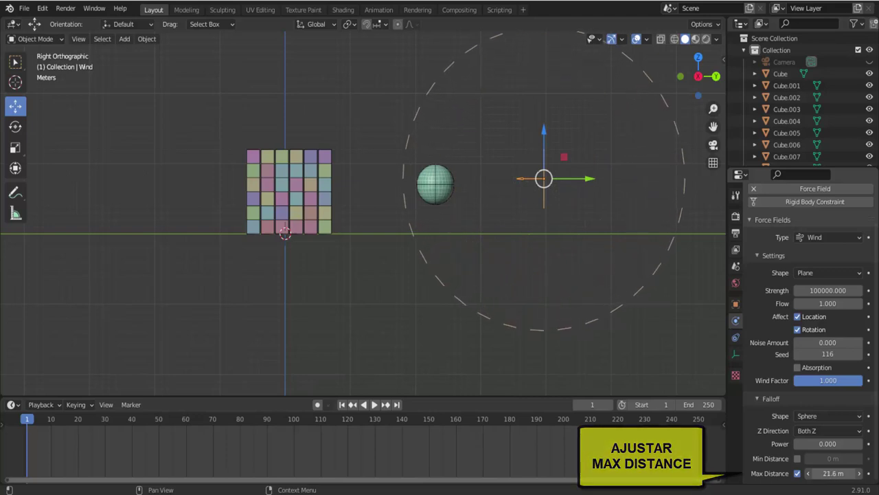
Increase the wind's Max Distance to 28.4 m and preview the sphere's motion from frame 1.
mouse_move(833, 473)
mouse_down()
mouse_move(852, 472)
mouse_move(512, 472)
mouse_up()
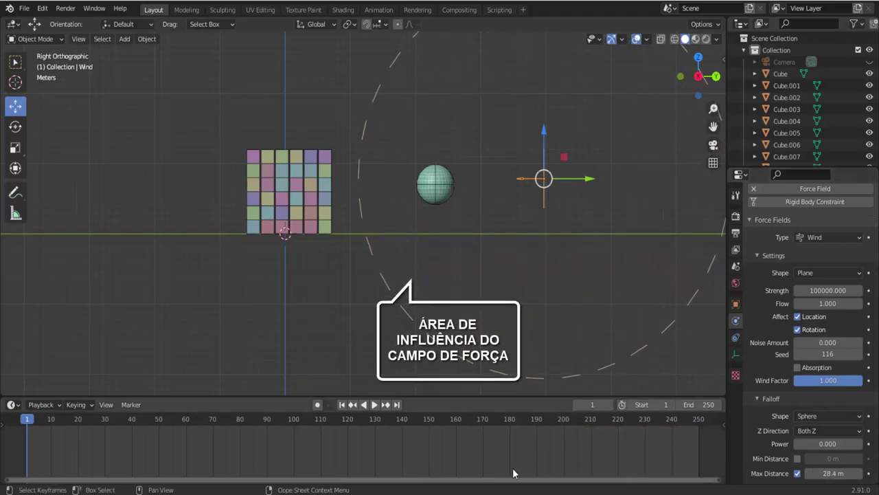
click(376, 408)
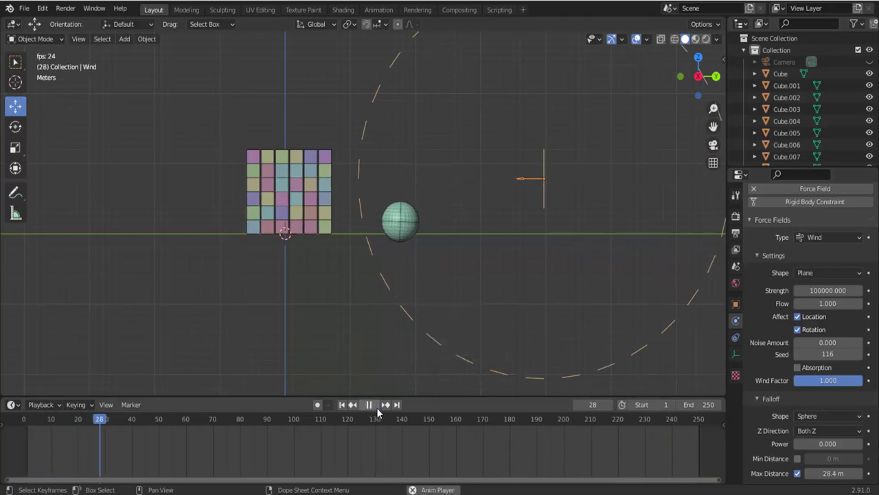
click(376, 408)
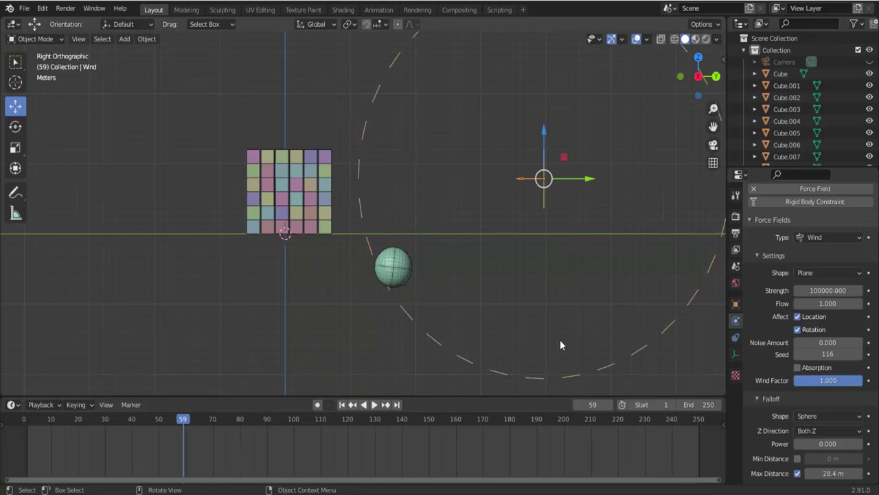
click(343, 405)
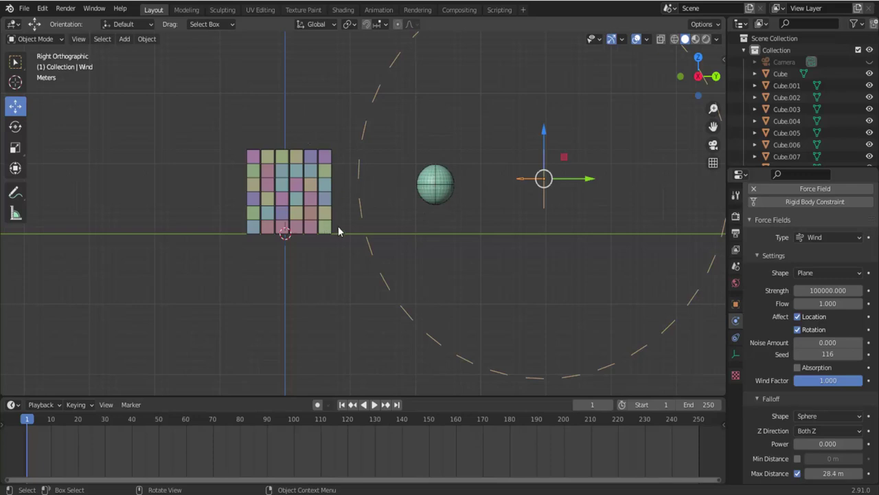
scroll(751, 347, up, 2)
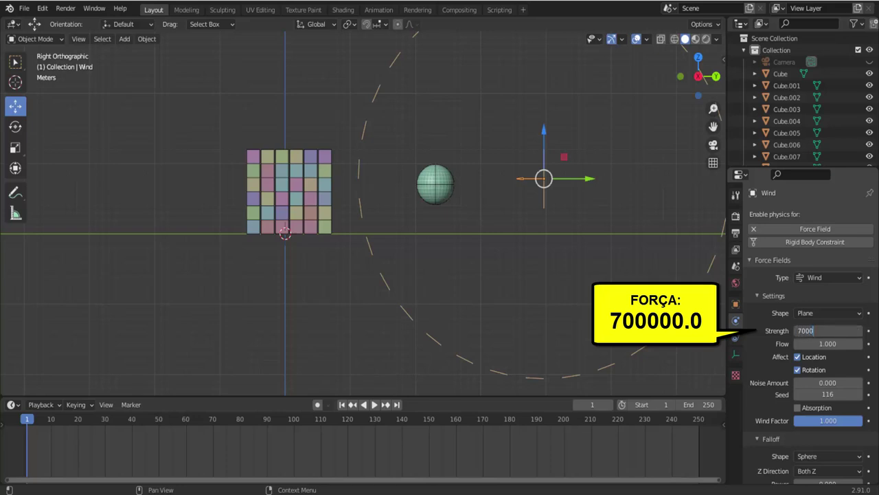
Finish entering 700000 wind strength, play the simulation to watch the cubes scatter, and rewind.
text(00)
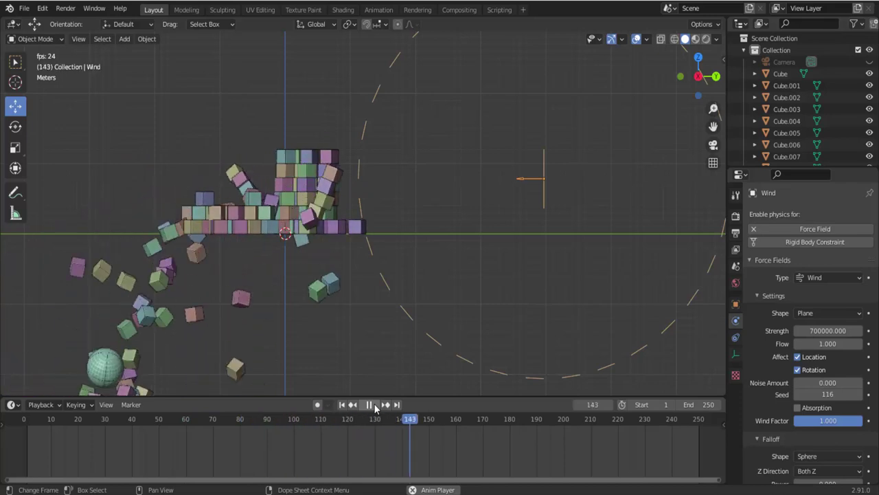
click(369, 406)
click(341, 405)
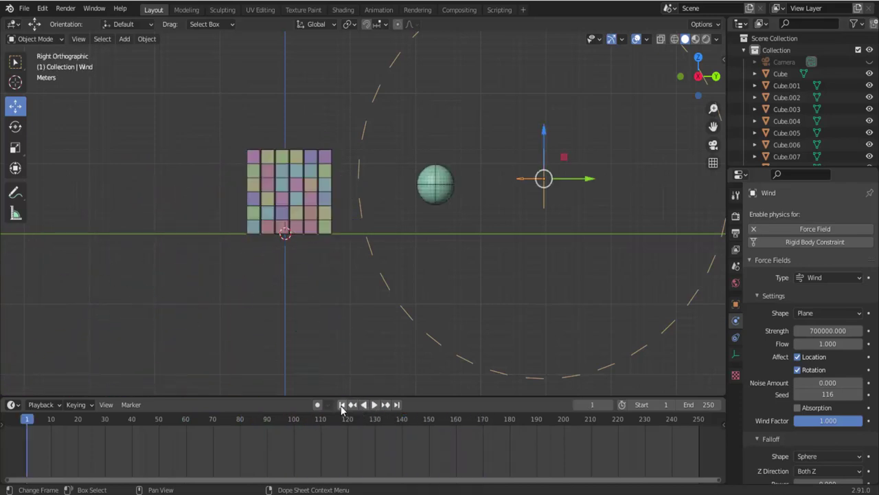
click(374, 406)
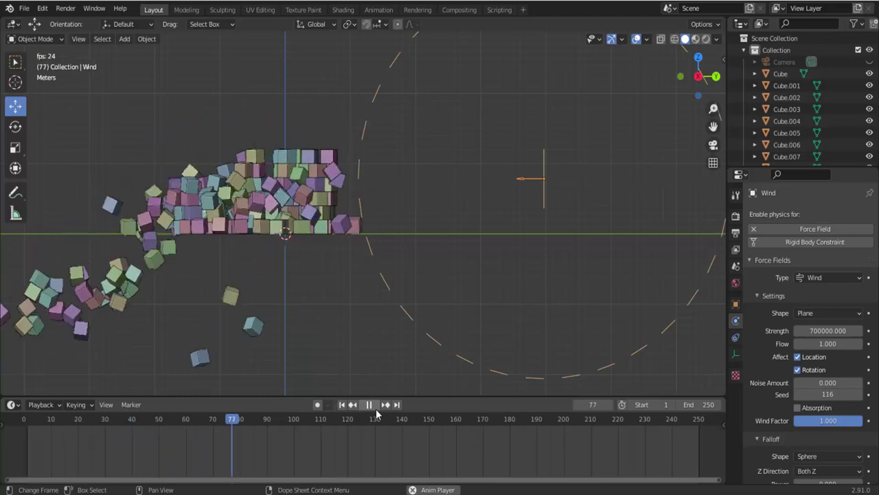
click(369, 407)
click(342, 405)
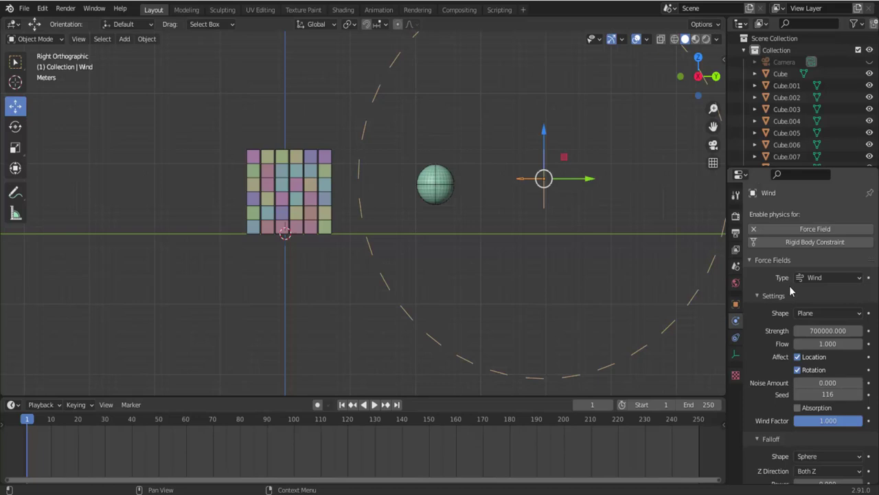
Change the force field type to Vortex and test-play it from frame 1.
click(818, 278)
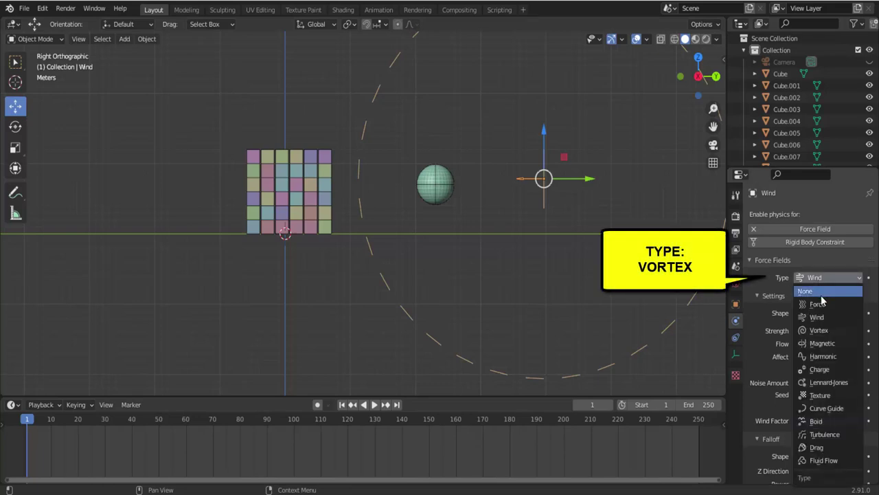
click(819, 329)
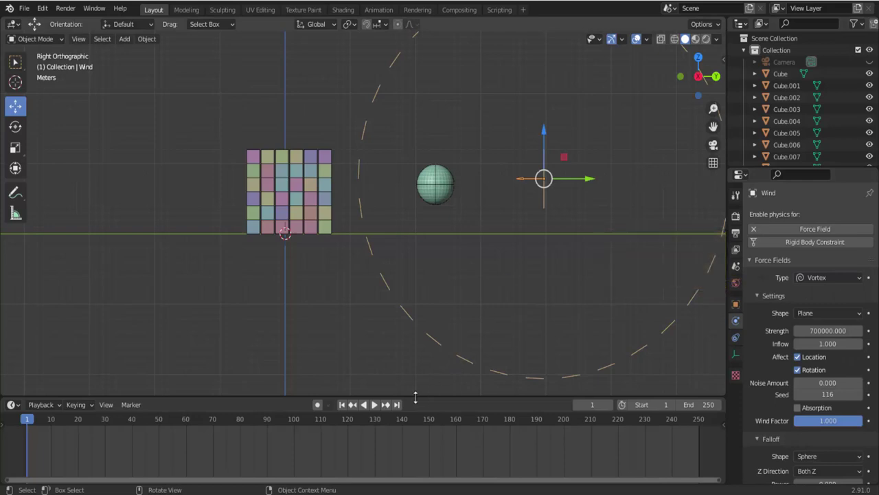
click(374, 404)
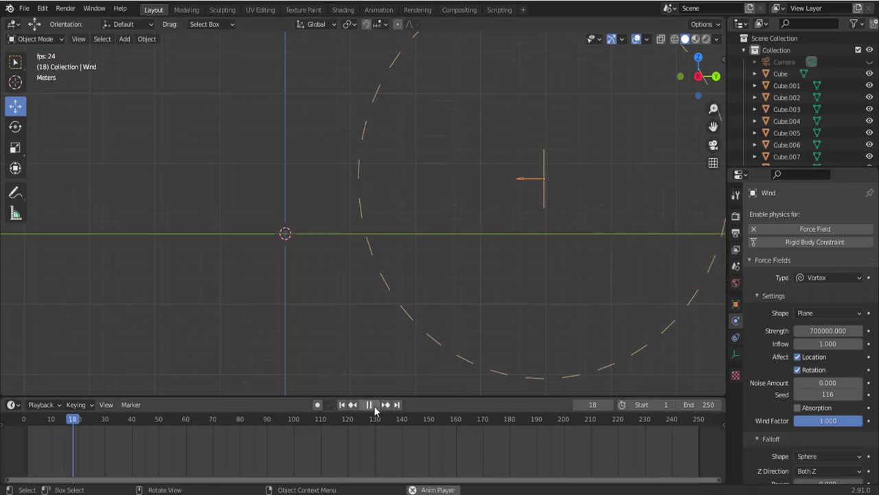
click(342, 405)
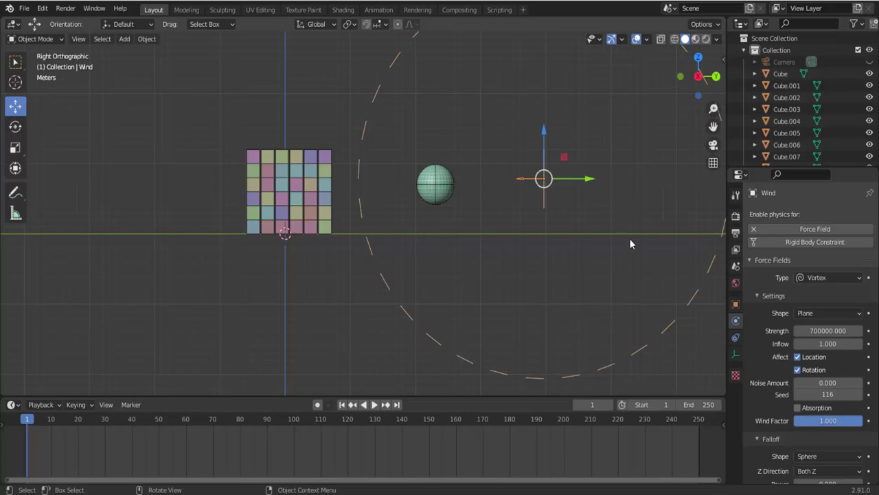
Set the vortex strength to 60 and view the cubes from an angled perspective.
click(828, 330)
text(60.000)
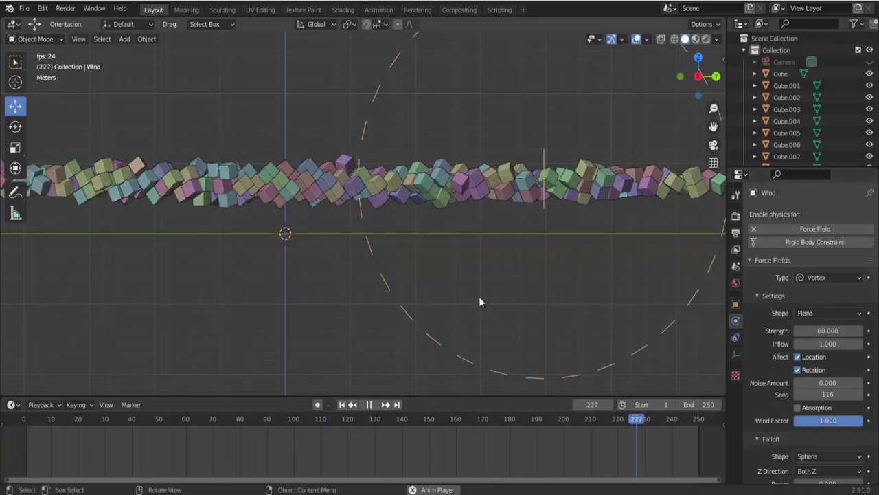
scroll(479, 302, down, 1)
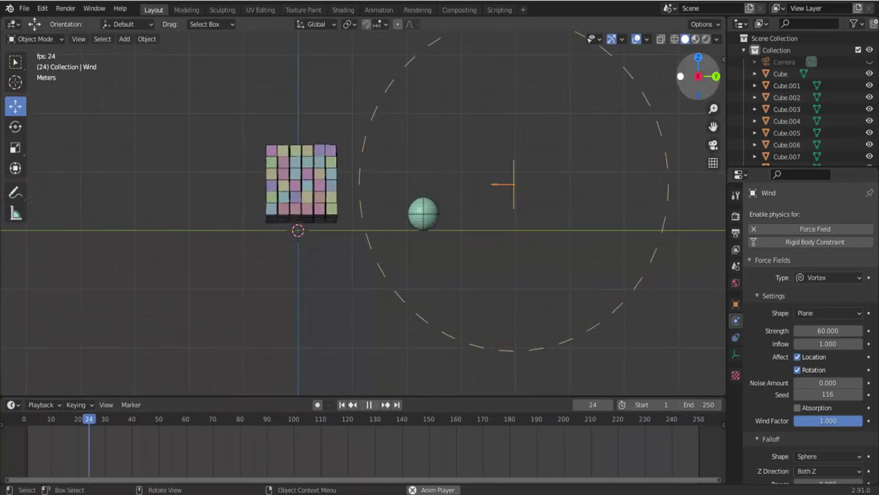
mouse_move(699, 77)
mouse_down()
mouse_move(677, 103)
mouse_move(694, 81)
mouse_up()
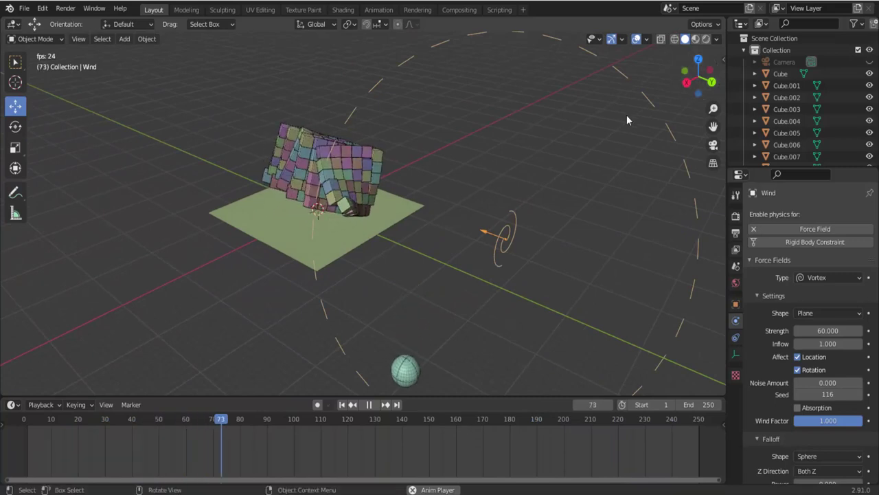